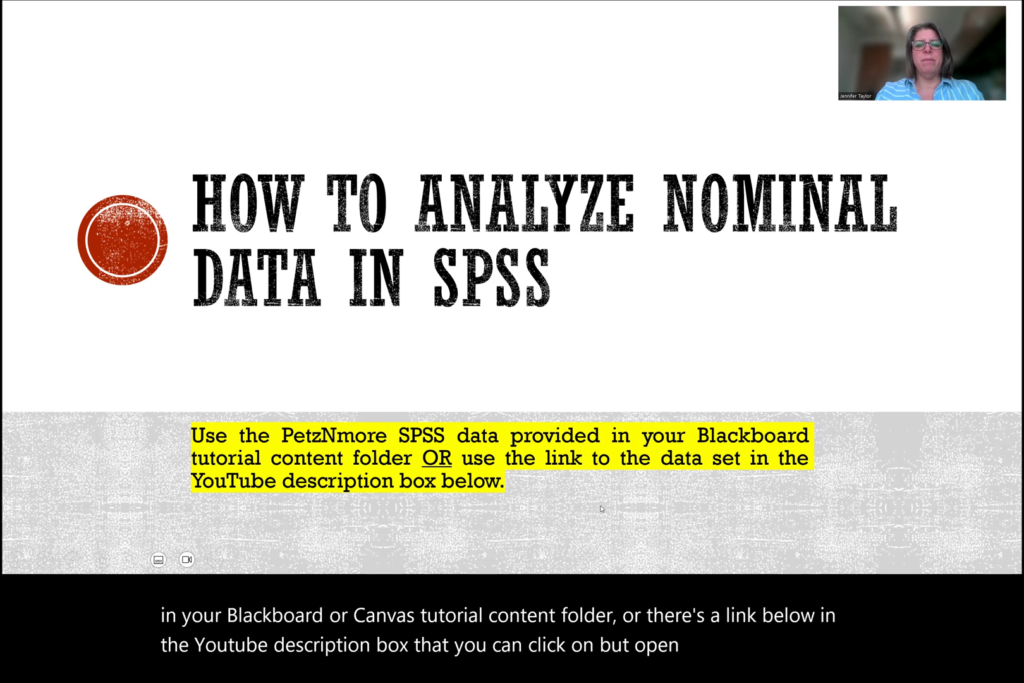
Exit the slideshow with Esc, back to editing the 'Analyzing Nominal Data' deck.
key(Escape)
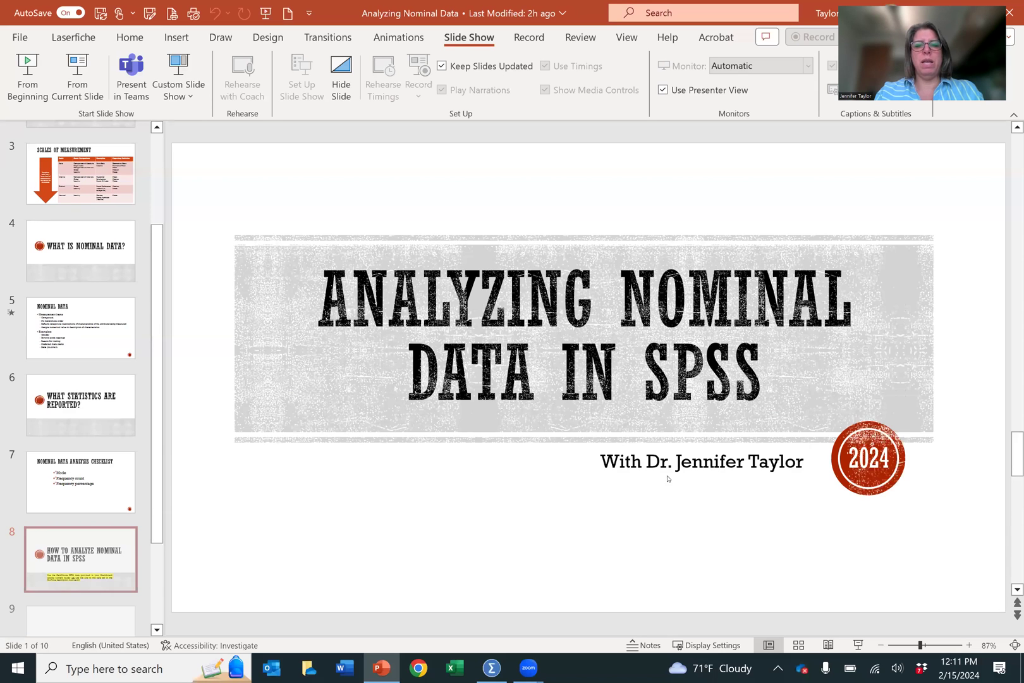
Switch from PowerPoint to the SPSS Data Editor showing PetzNmore.sav in Variable View.
click(491, 669)
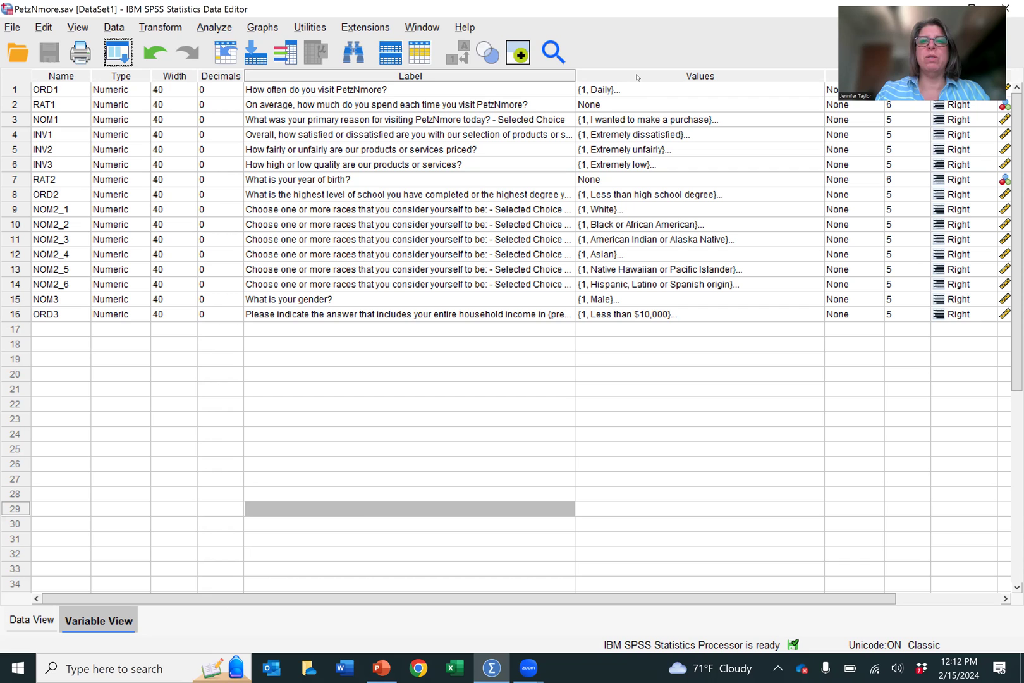
click(642, 120)
click(815, 120)
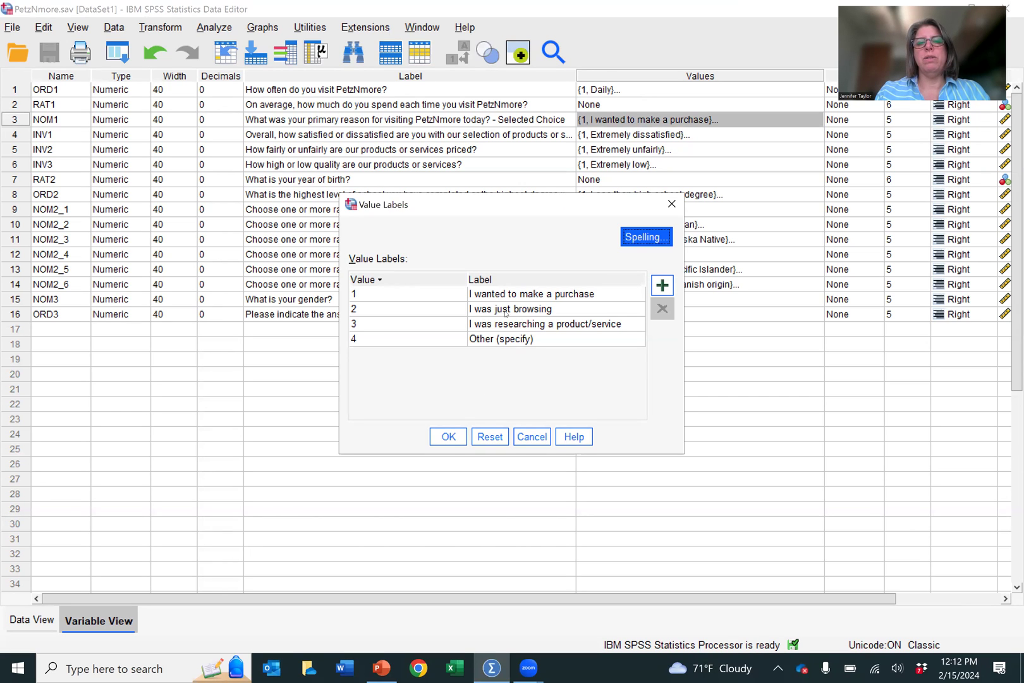
click(538, 438)
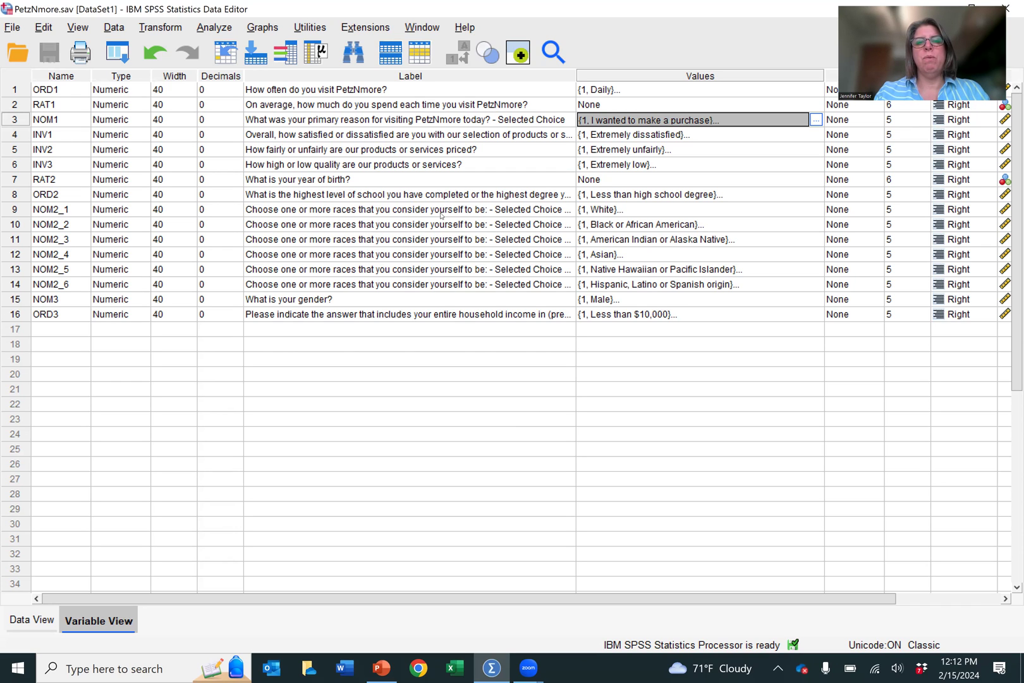
click(441, 211)
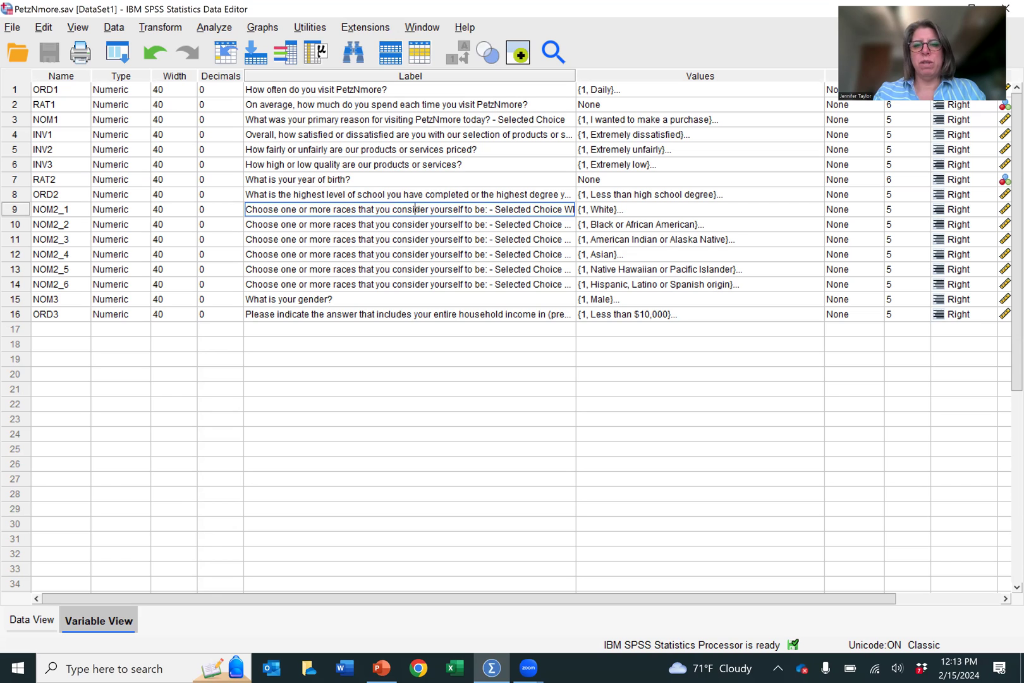
Review the NOM2_1 value labels in the Value Labels dialog and confirm it.
click(719, 212)
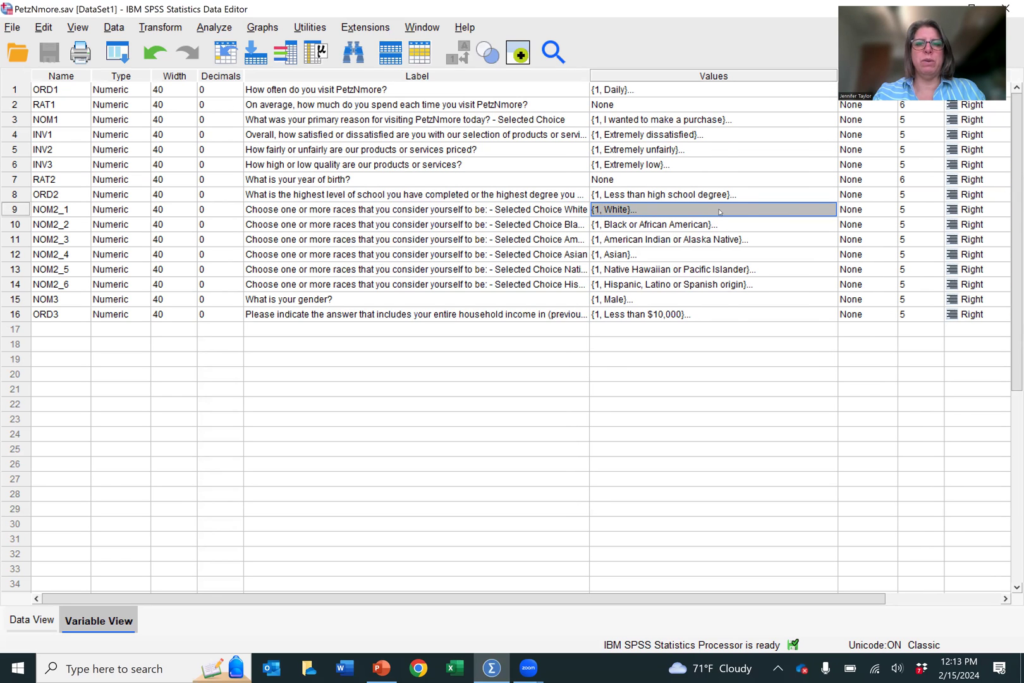
click(816, 211)
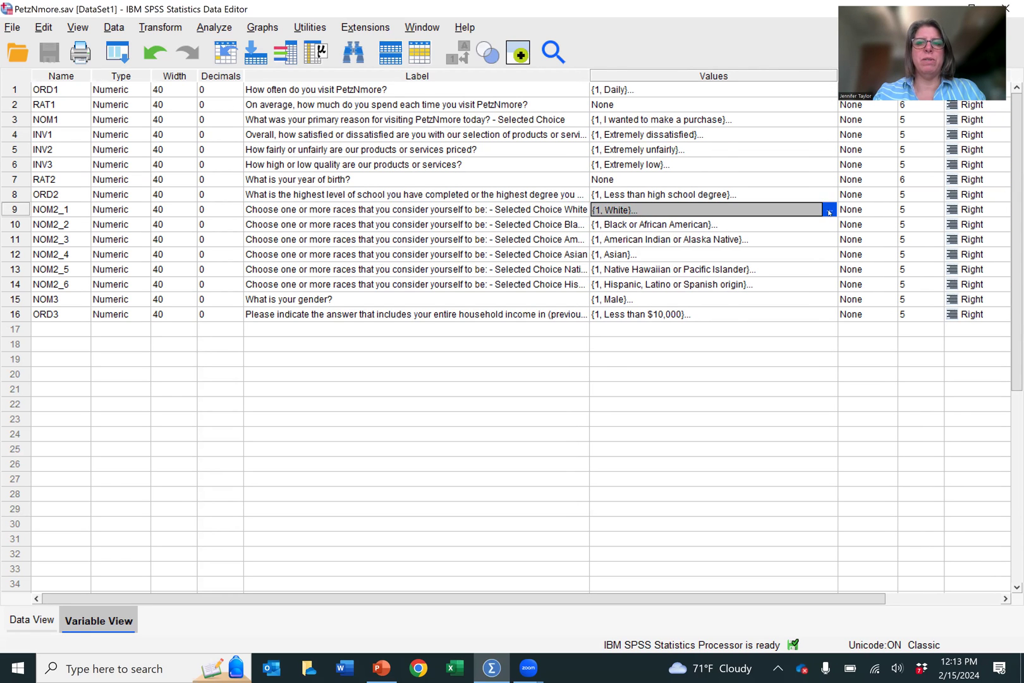
click(829, 211)
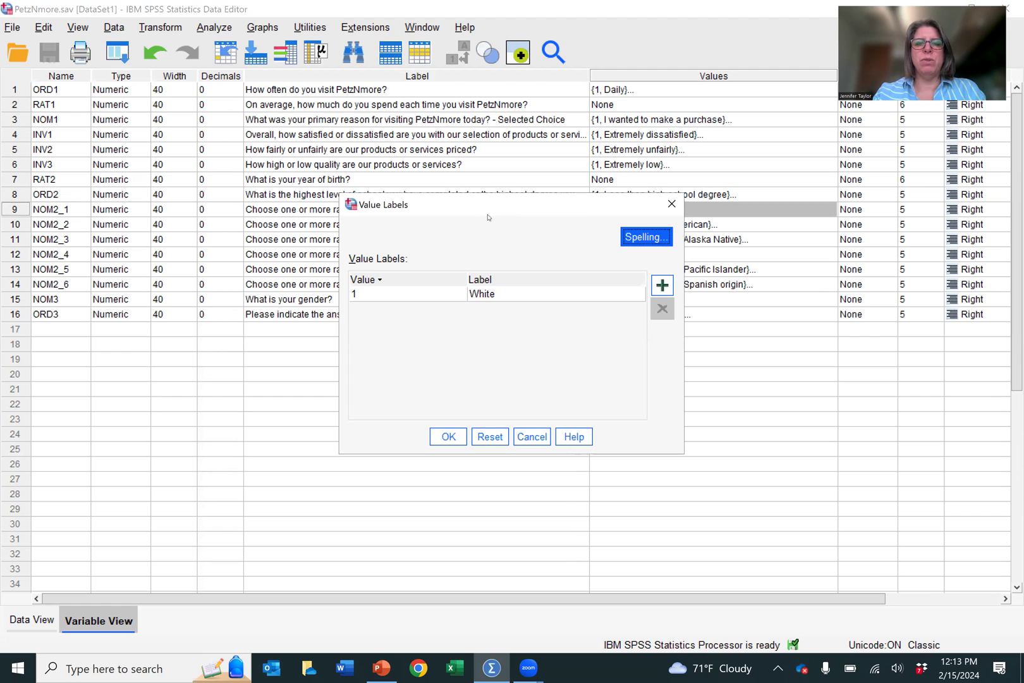
drag(487, 218, 476, 246)
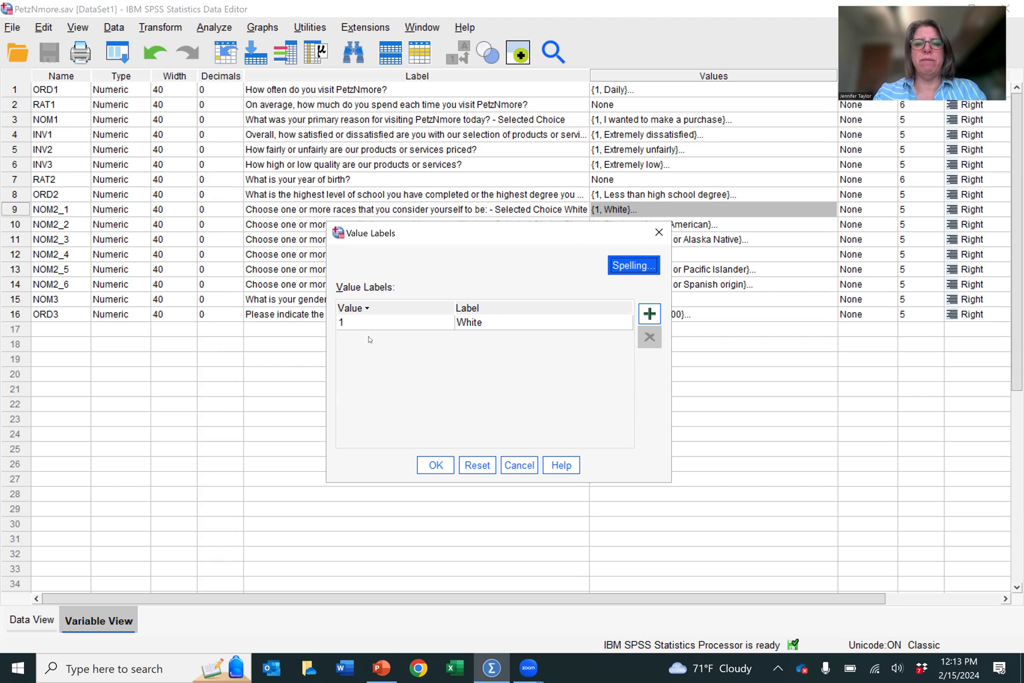
click(444, 471)
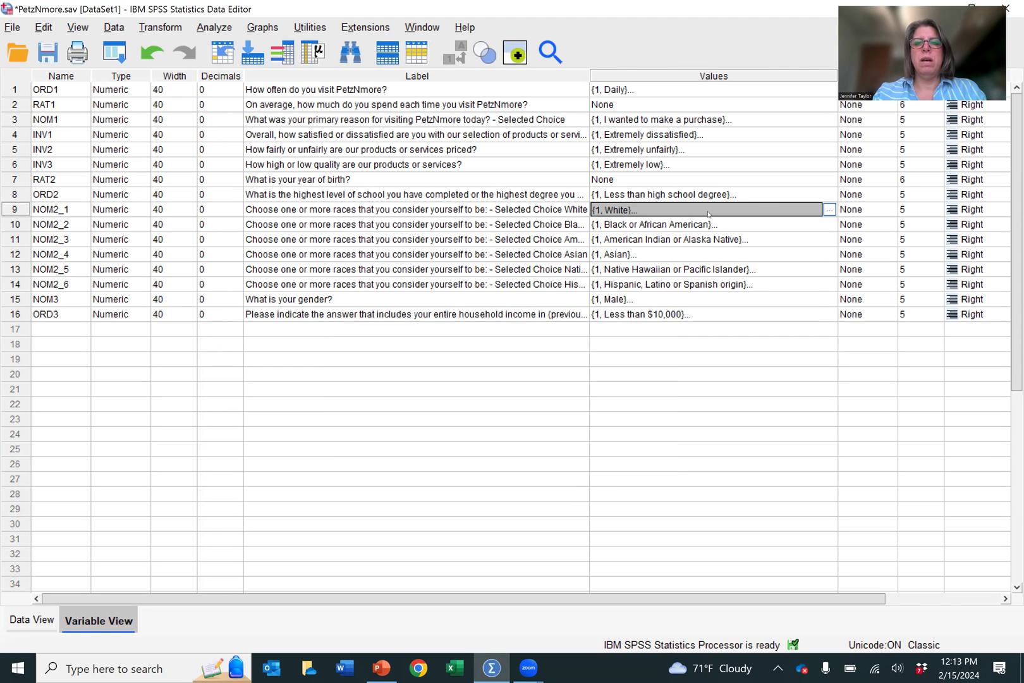
Review the NOM2_2 value labels, then move down the Values cells to the NOM3 gender variable.
click(689, 222)
click(829, 224)
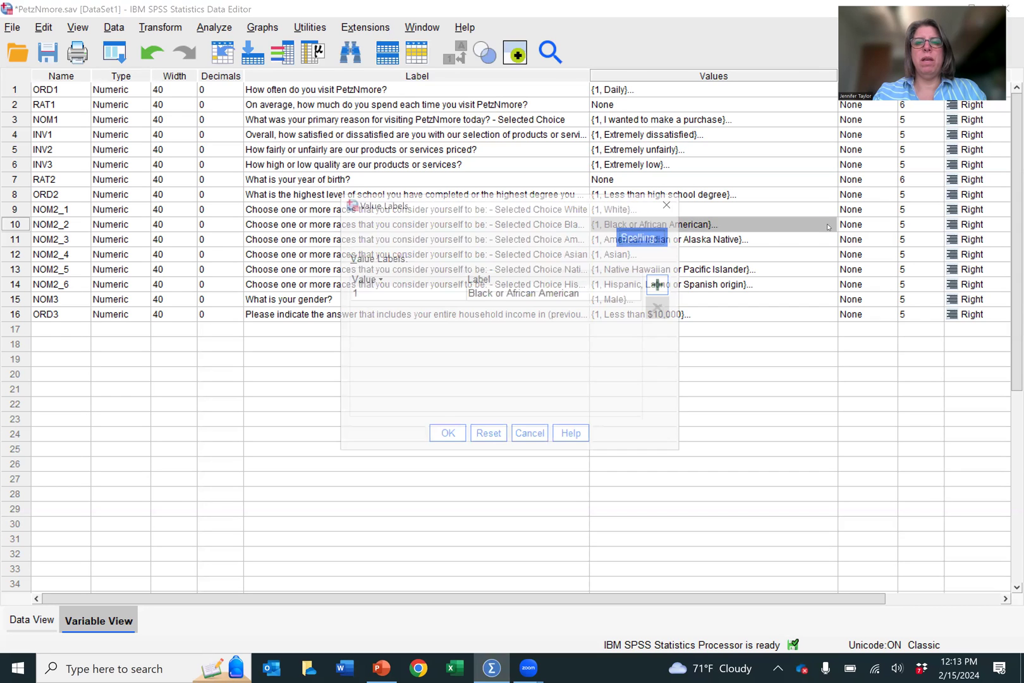
click(456, 439)
click(626, 239)
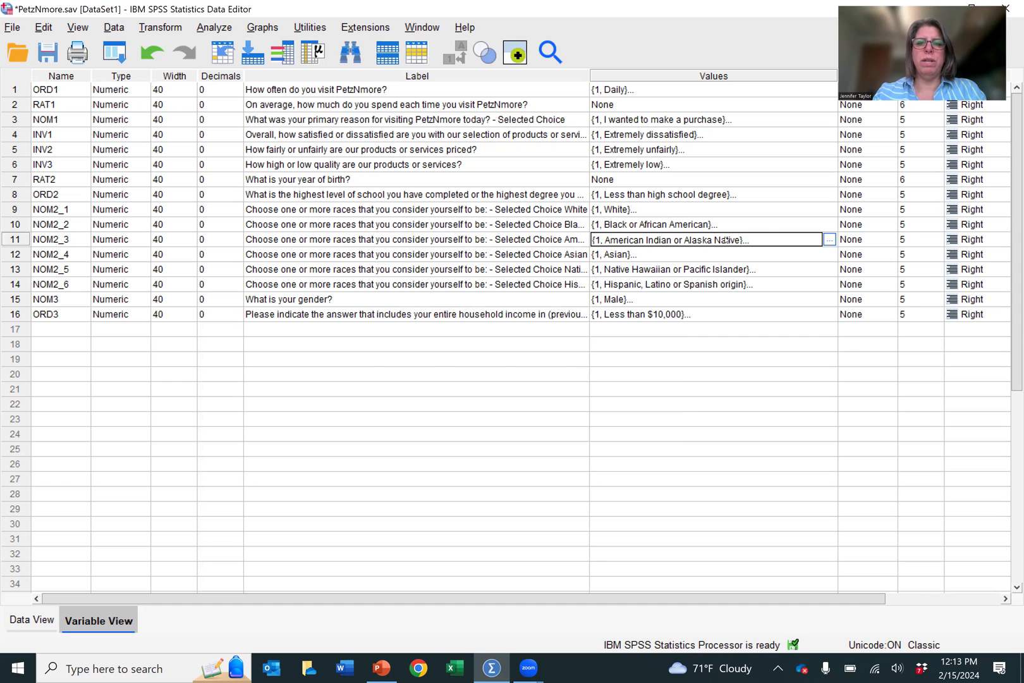
click(633, 288)
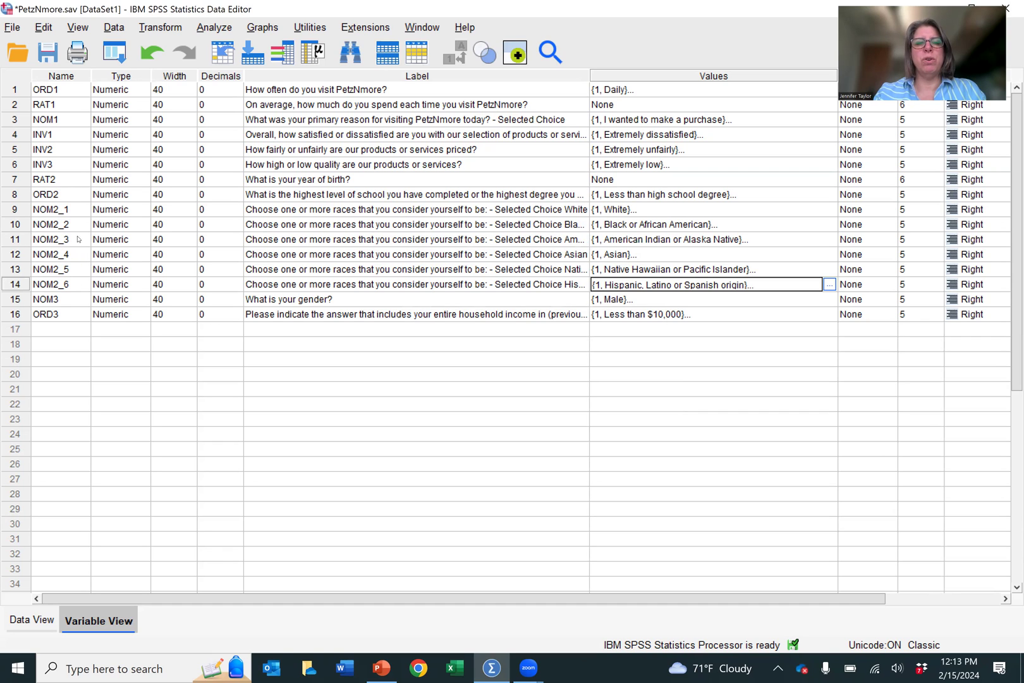
click(51, 301)
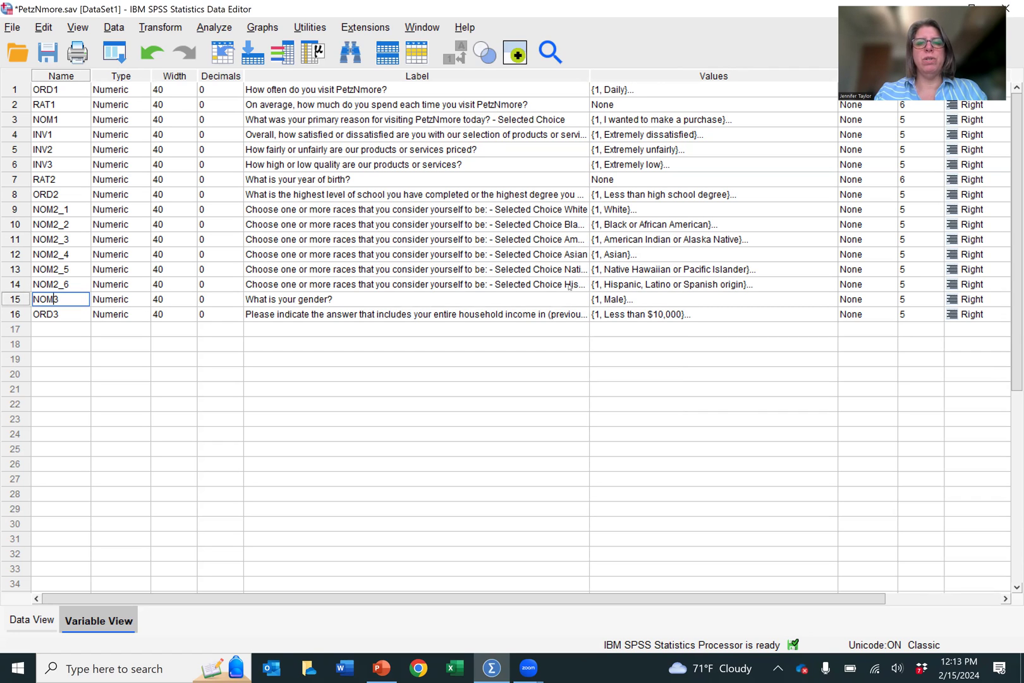
click(675, 299)
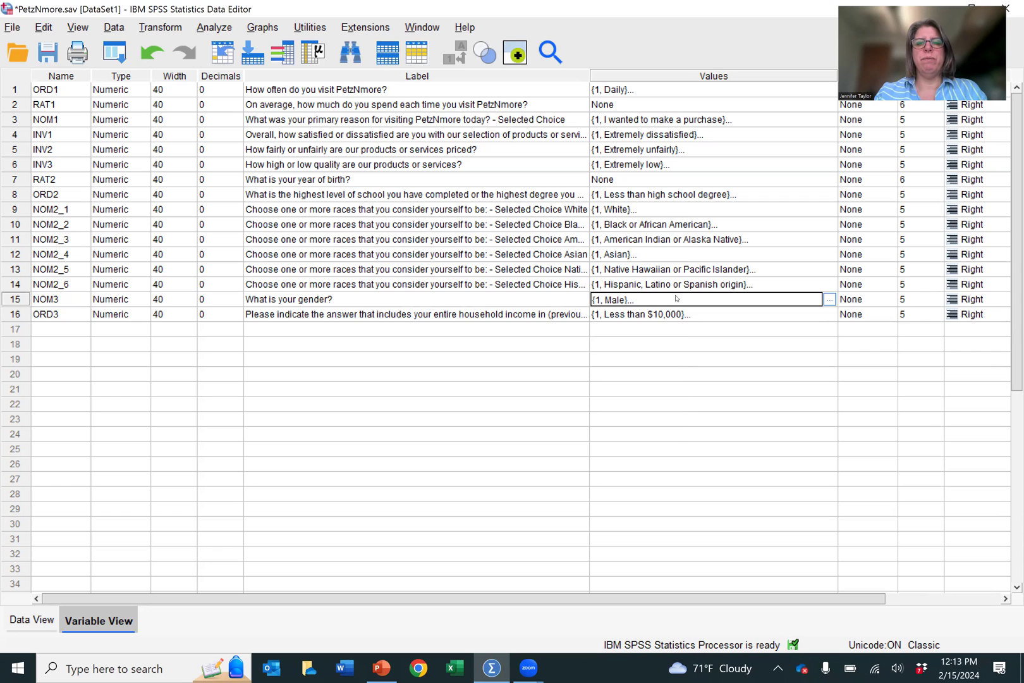
click(829, 300)
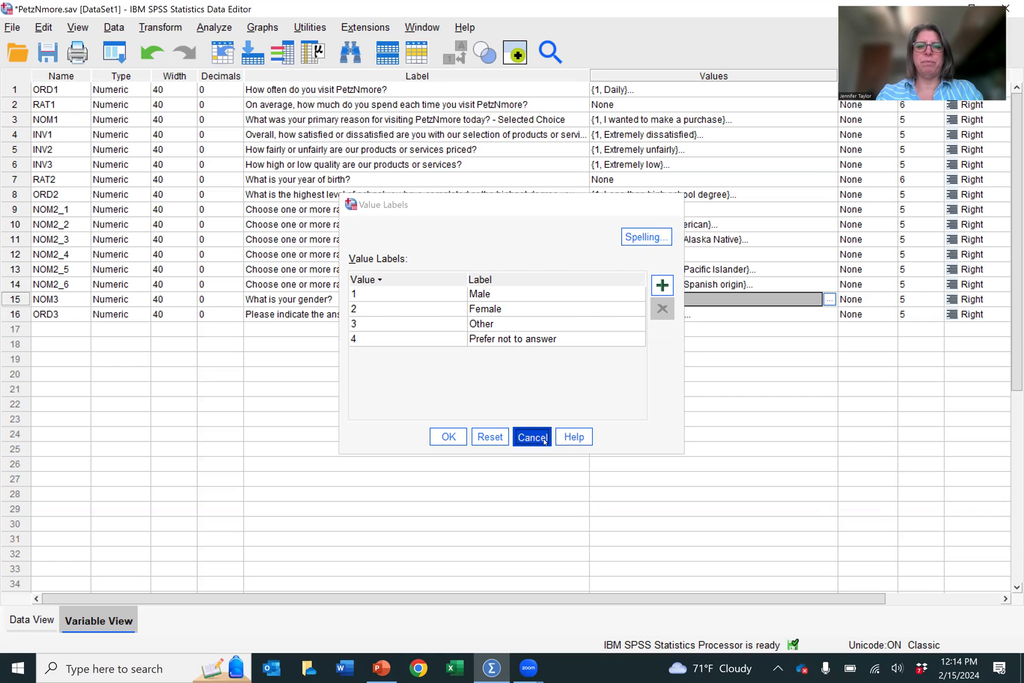
click(545, 441)
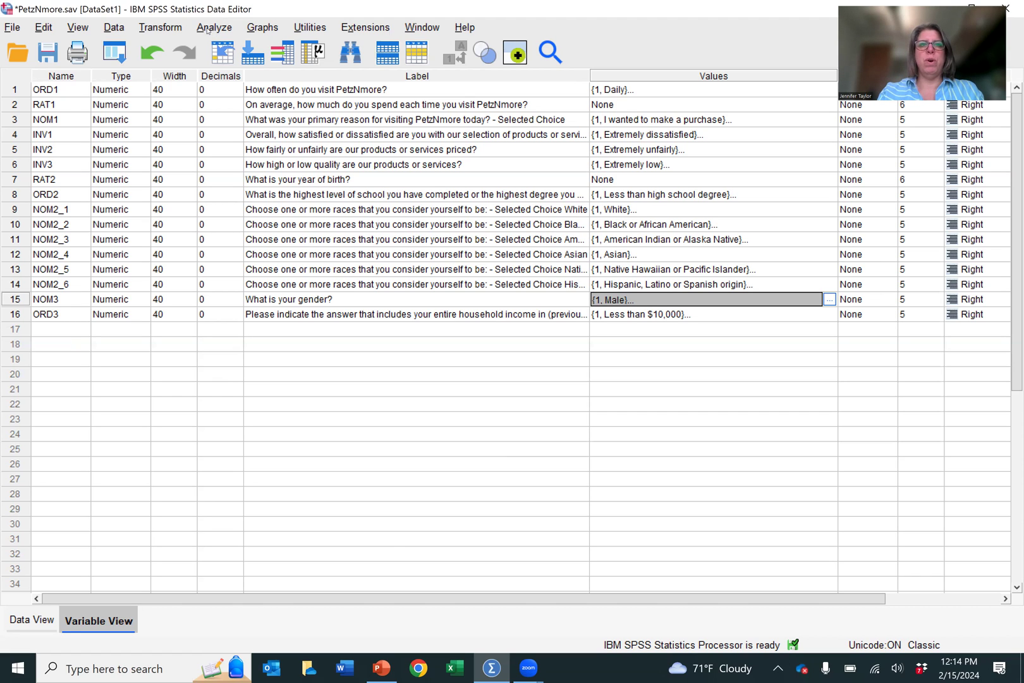
Start a Frequencies analysis and set its variable list to display variable names.
click(208, 30)
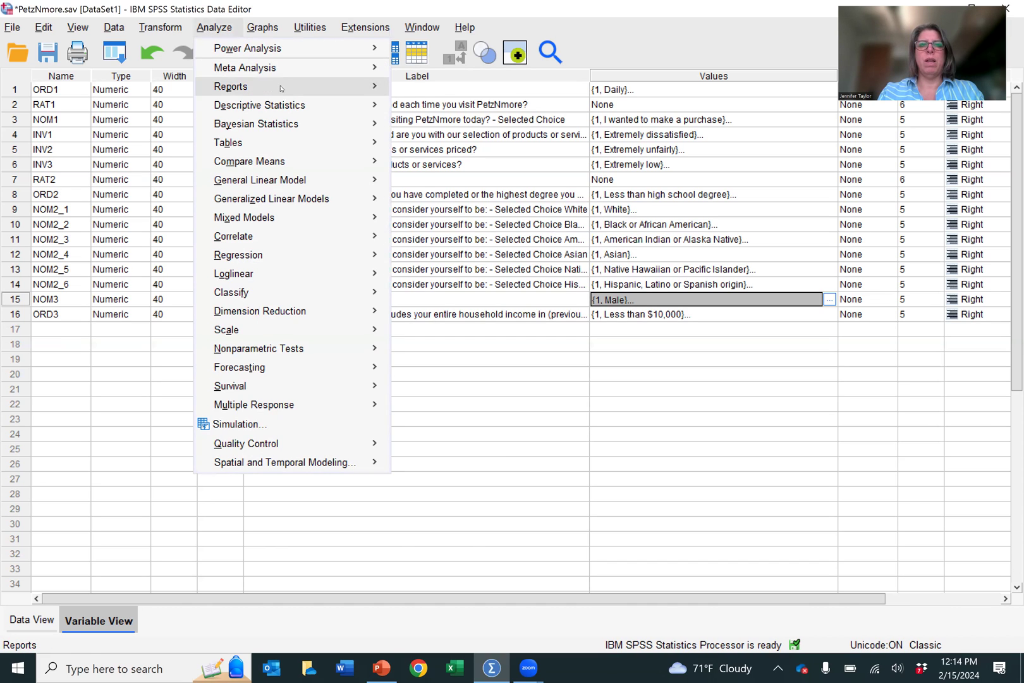
mouse_move(297, 103)
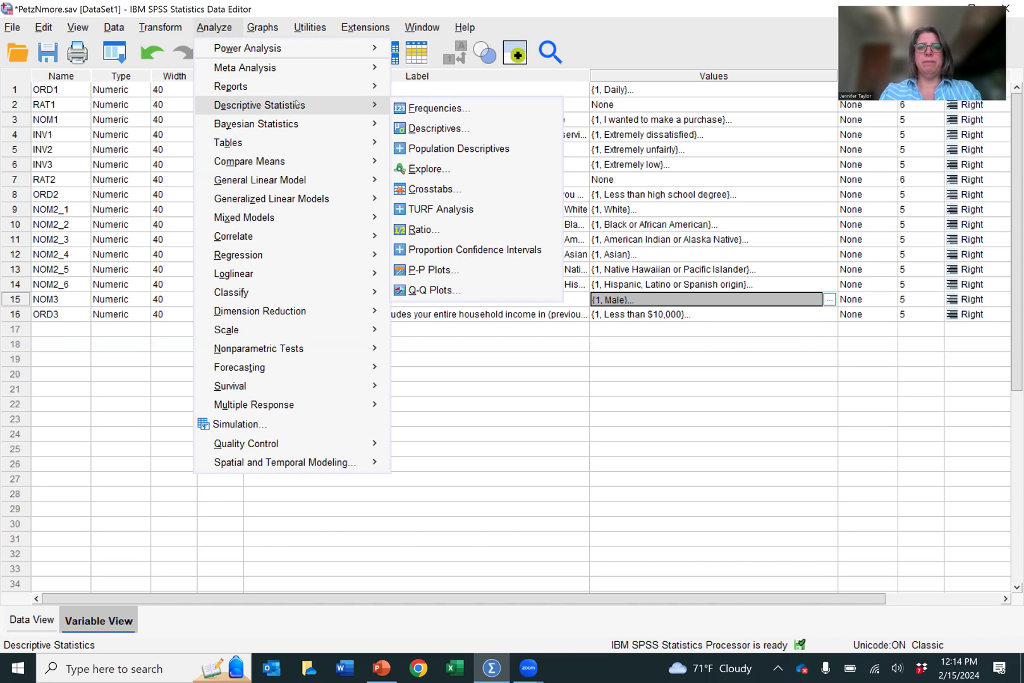
click(413, 108)
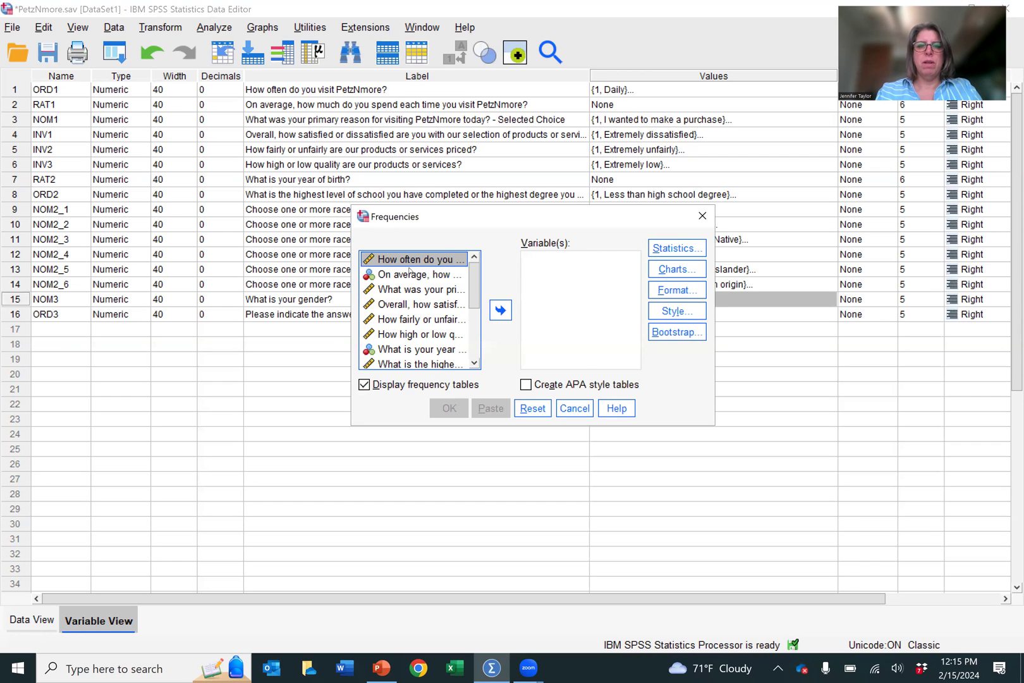
right_click(423, 290)
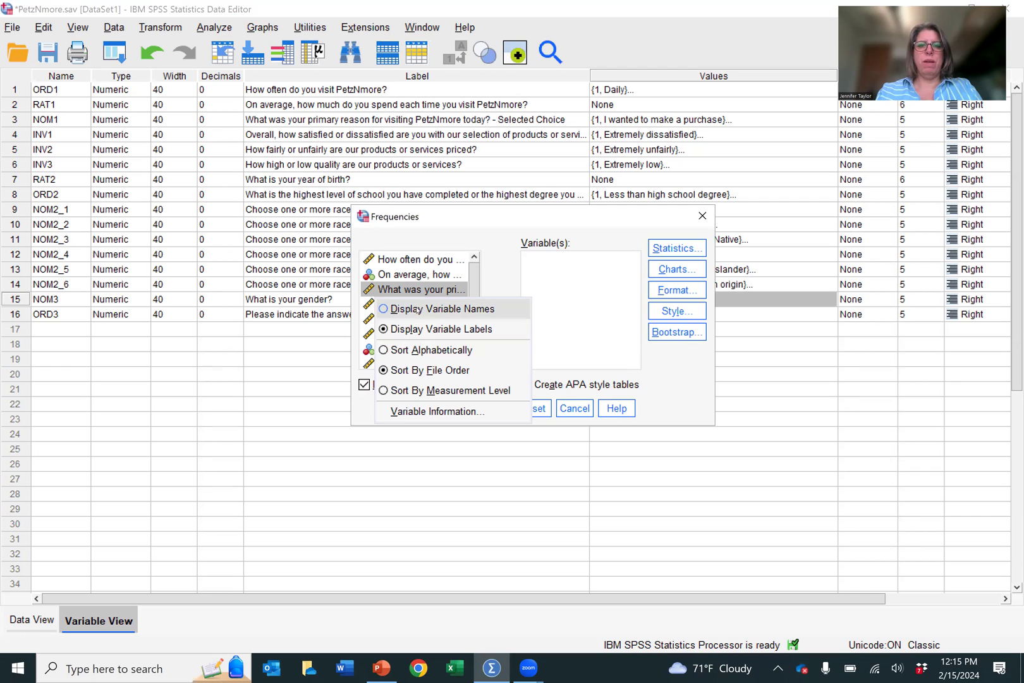
click(417, 309)
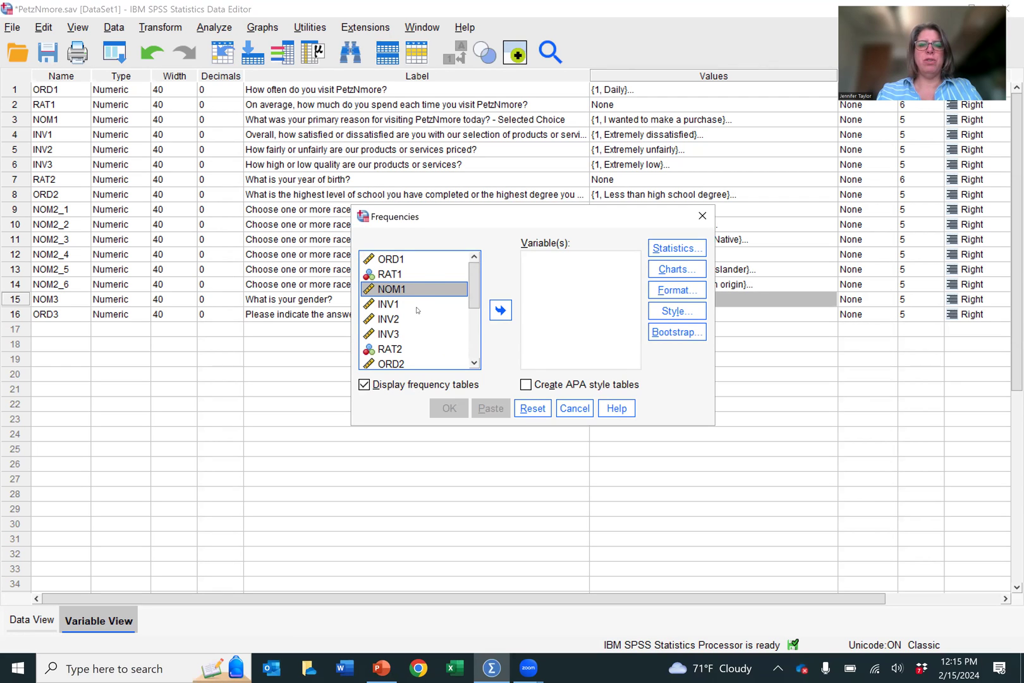
right_click(416, 304)
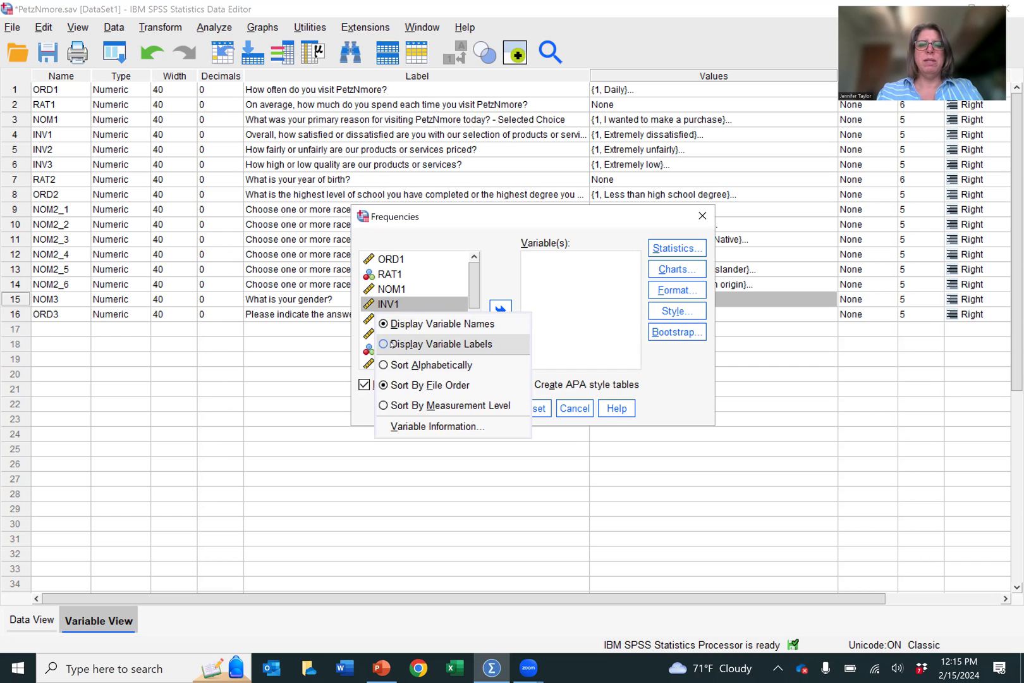
click(392, 344)
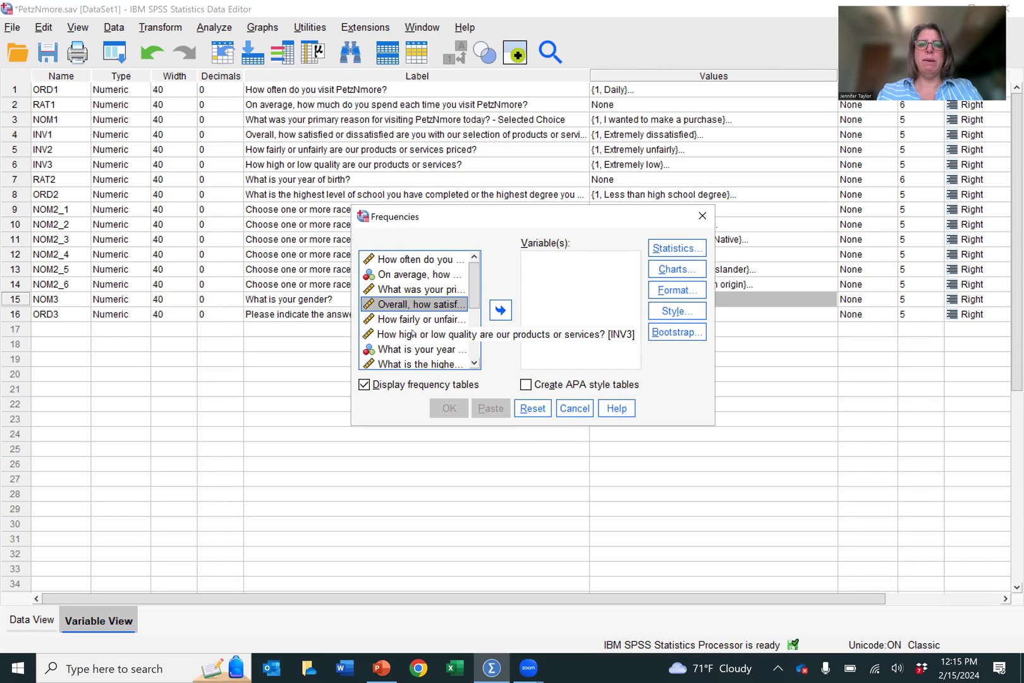
right_click(413, 333)
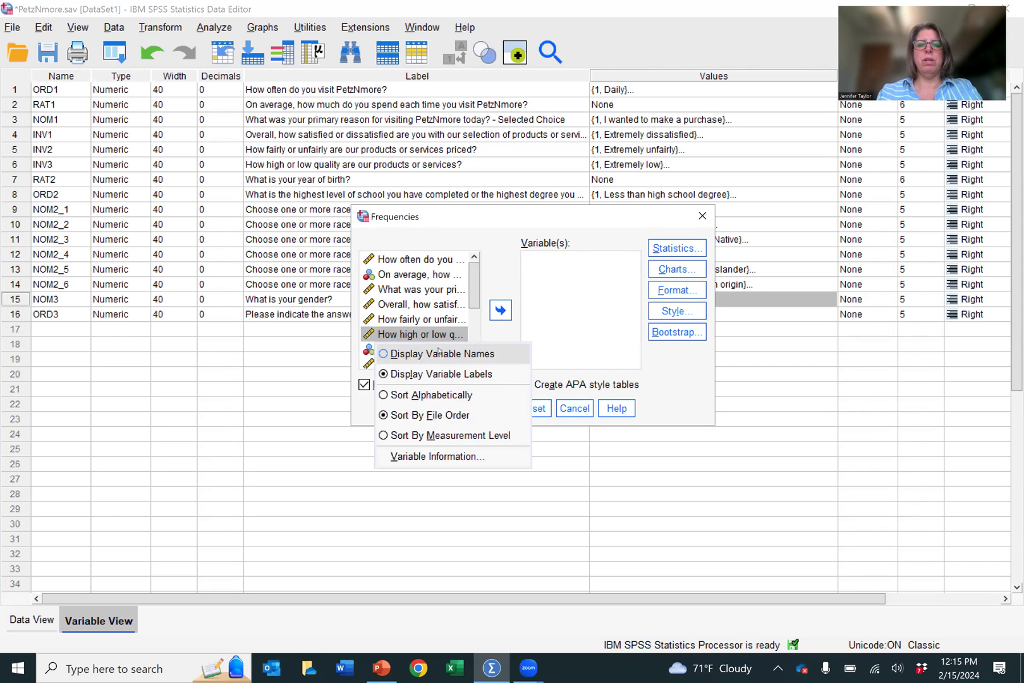
click(438, 355)
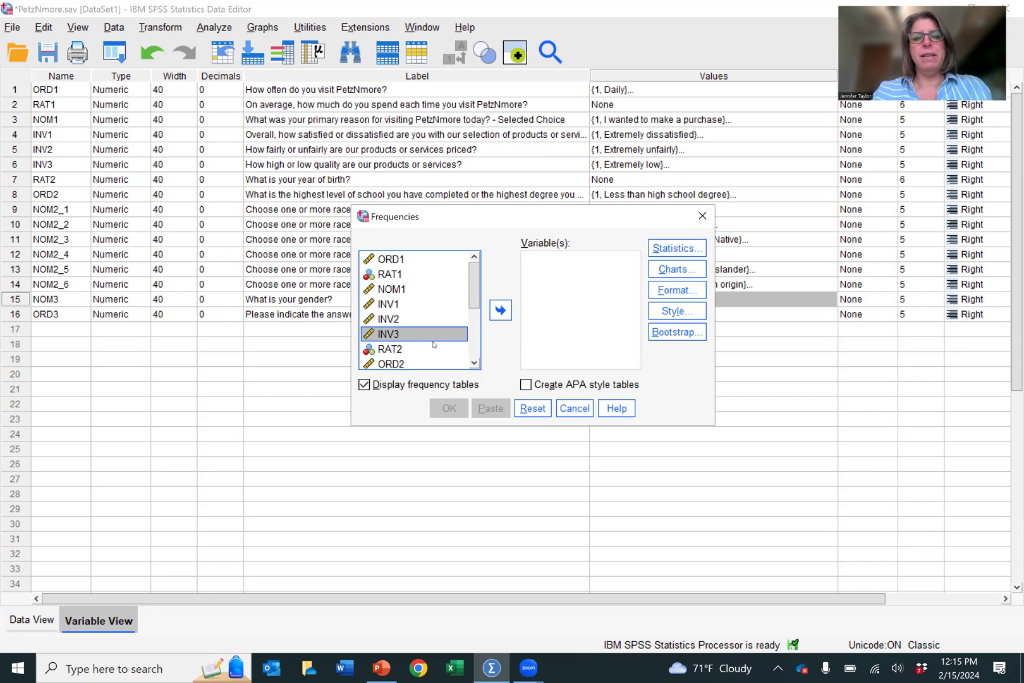
Add NOM1 (reason for visiting) and NOM3 (gender) to the Variable(s) list.
click(406, 290)
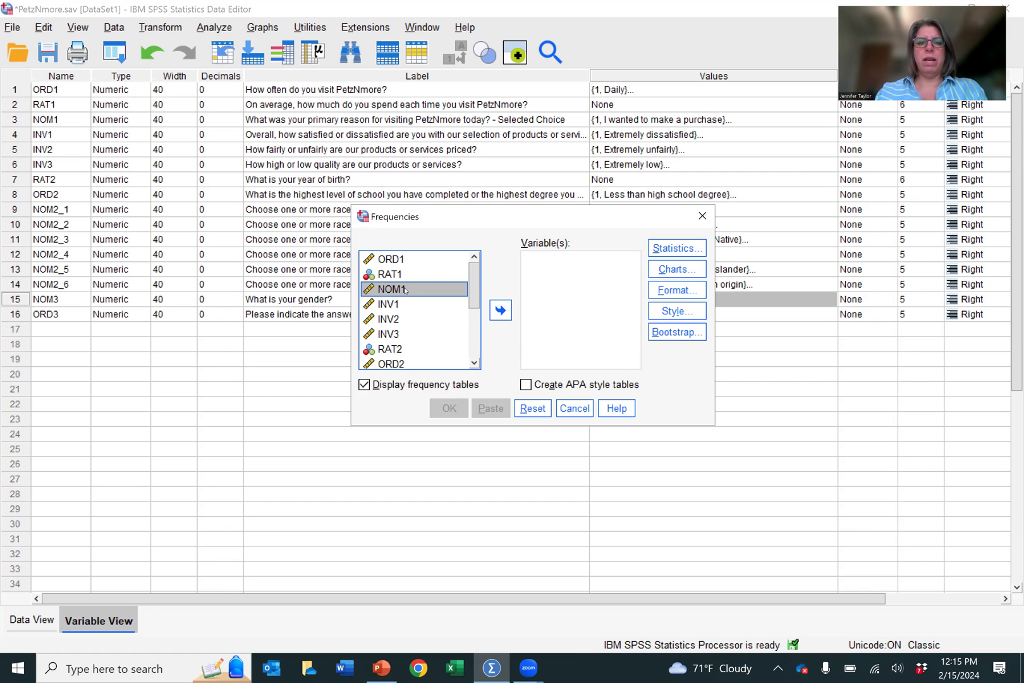
click(500, 310)
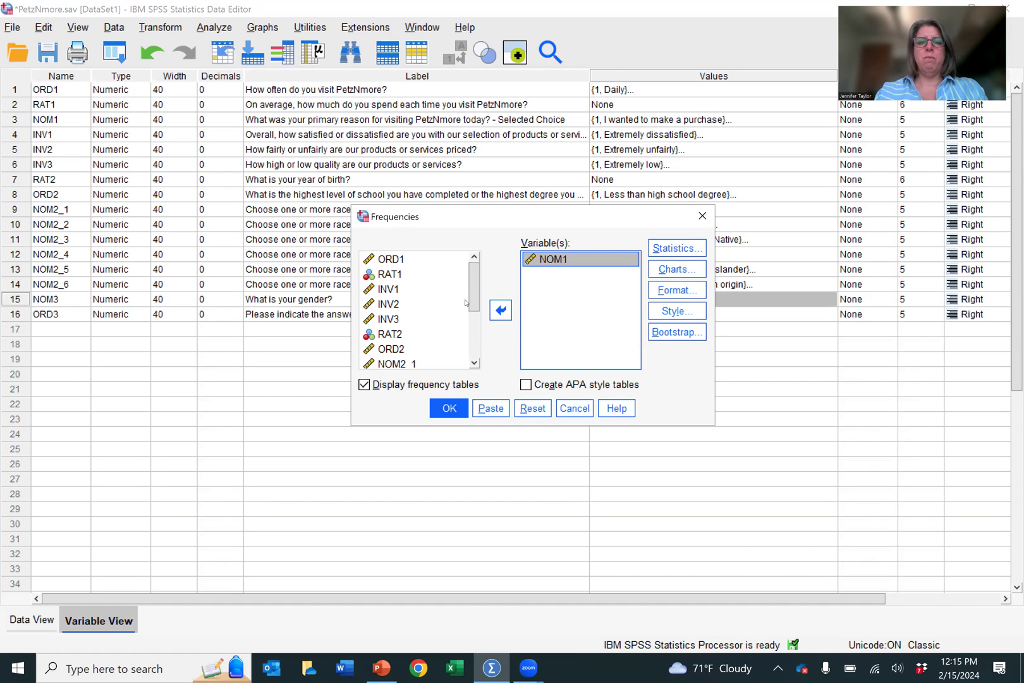
drag(474, 295, 460, 358)
click(407, 347)
click(500, 310)
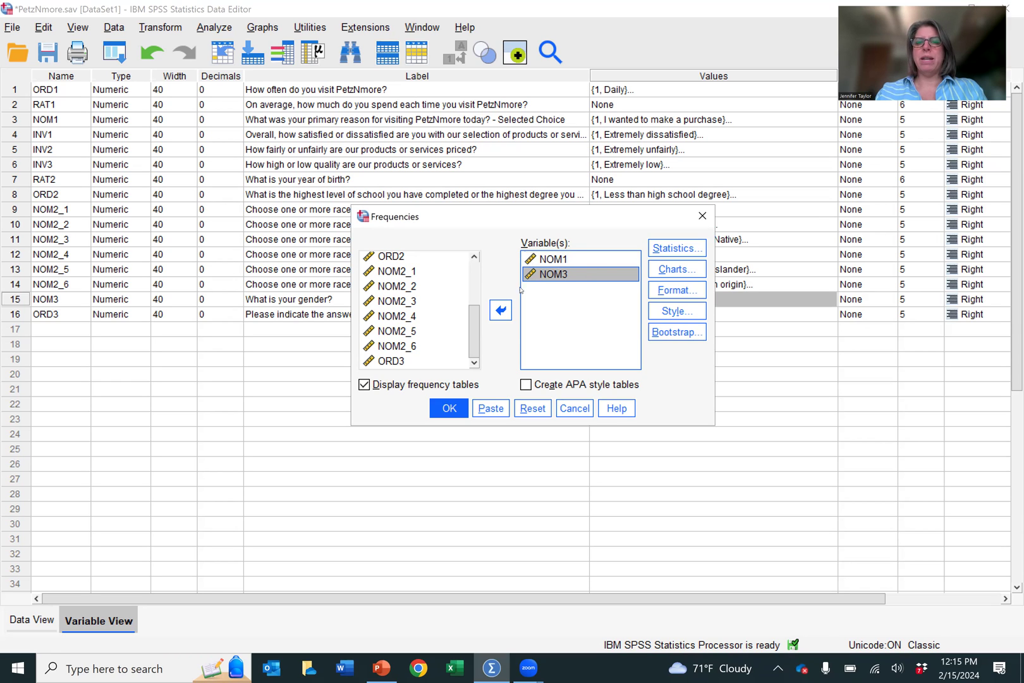
Include the Mode in the frequencies statistics.
click(676, 251)
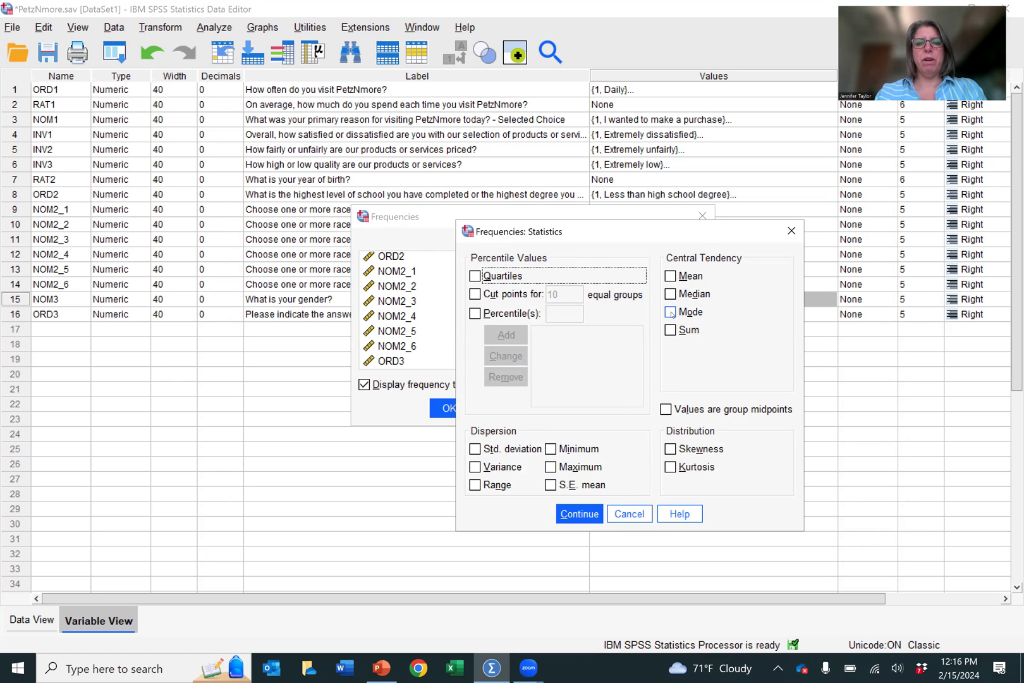
click(672, 314)
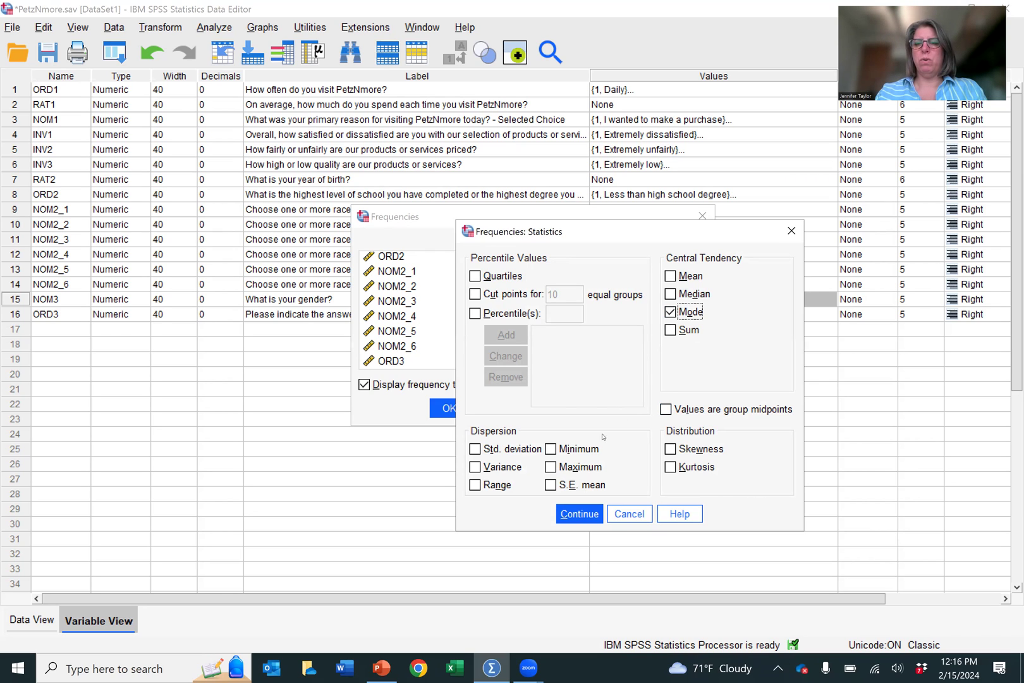
click(575, 514)
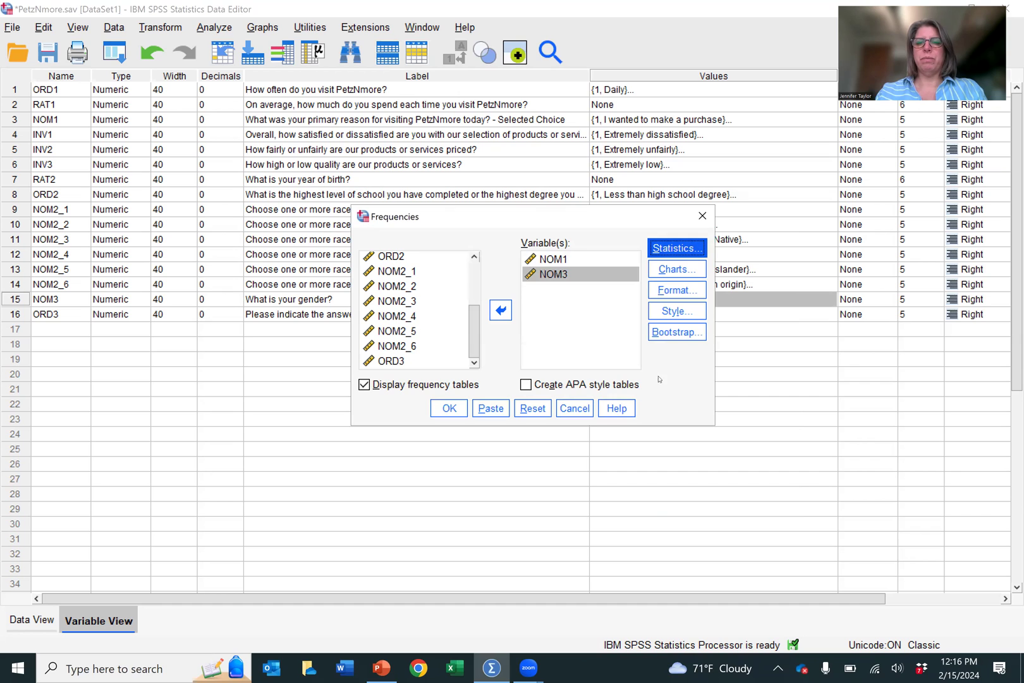
Set the frequencies charts to bar charts showing percentages.
click(678, 270)
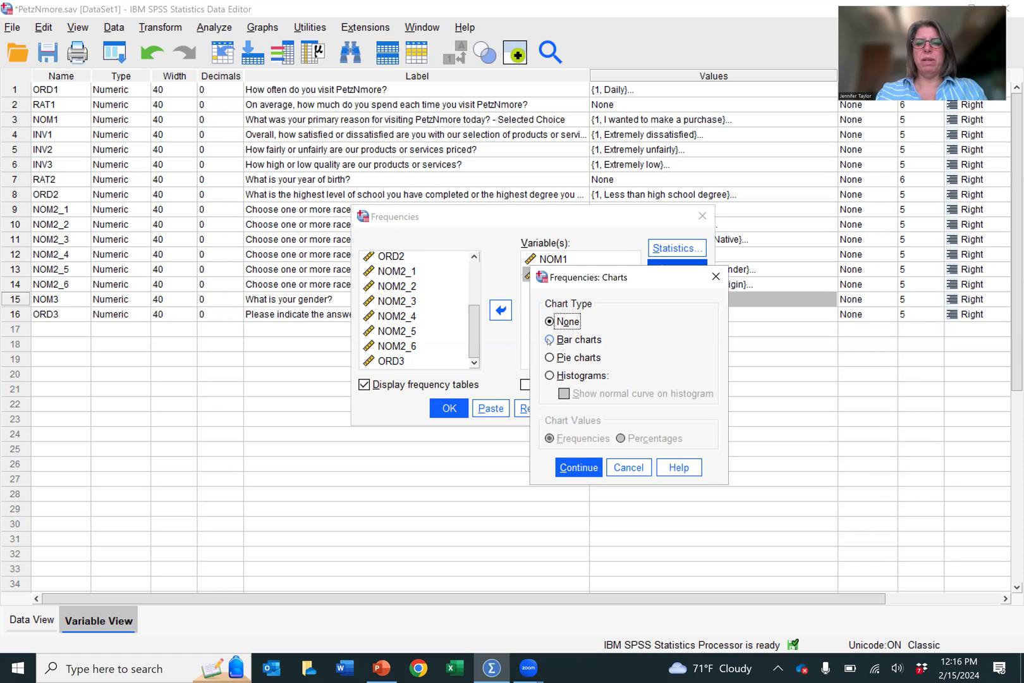
click(550, 341)
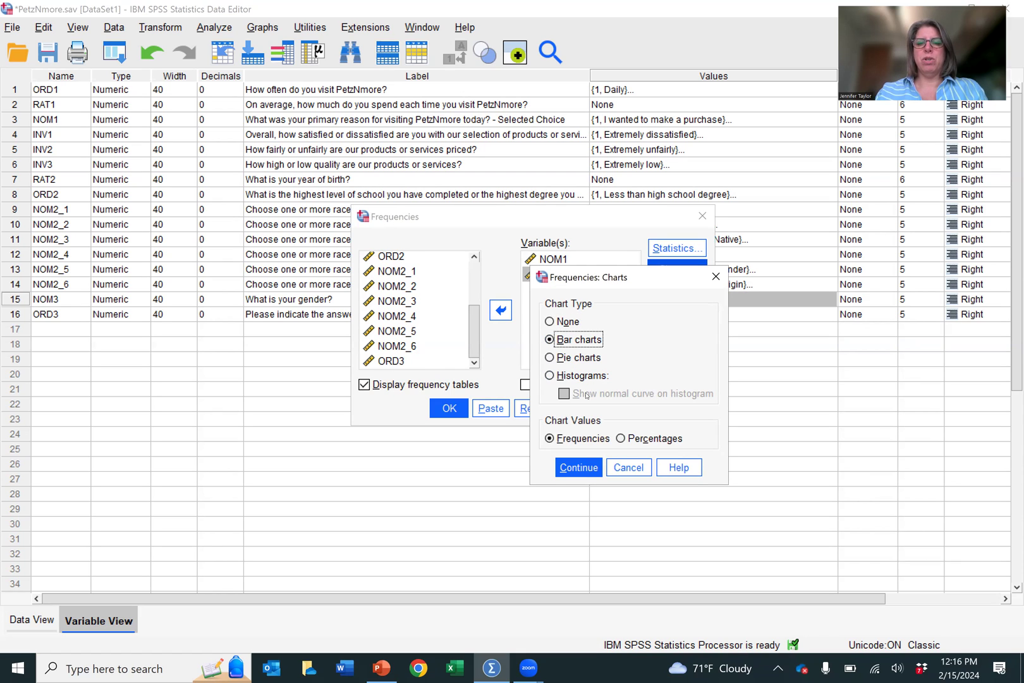
click(622, 440)
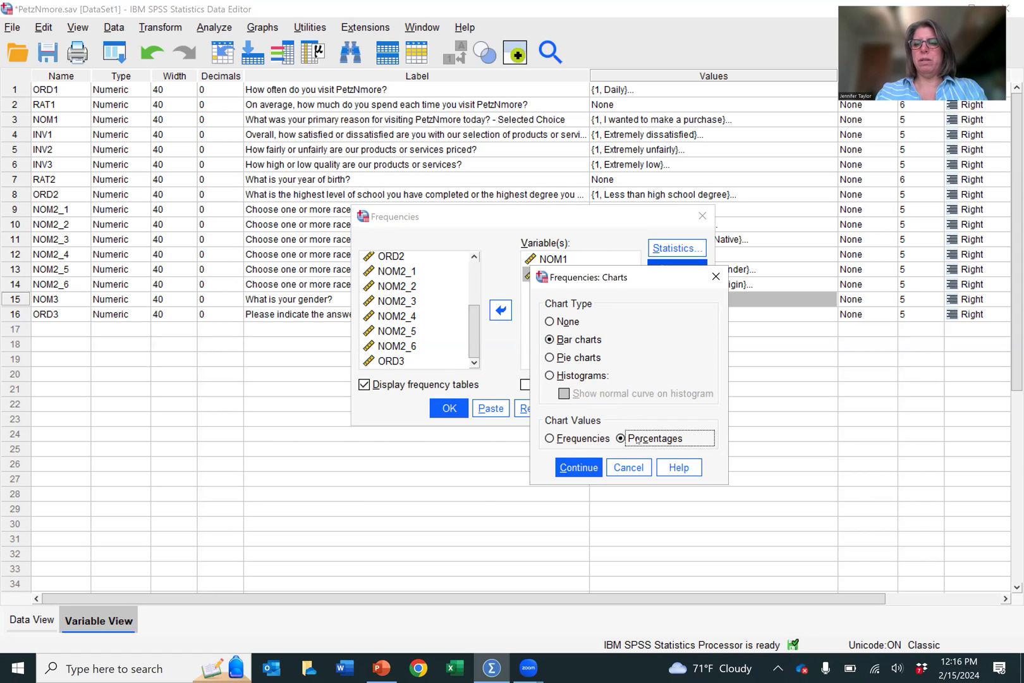
click(578, 467)
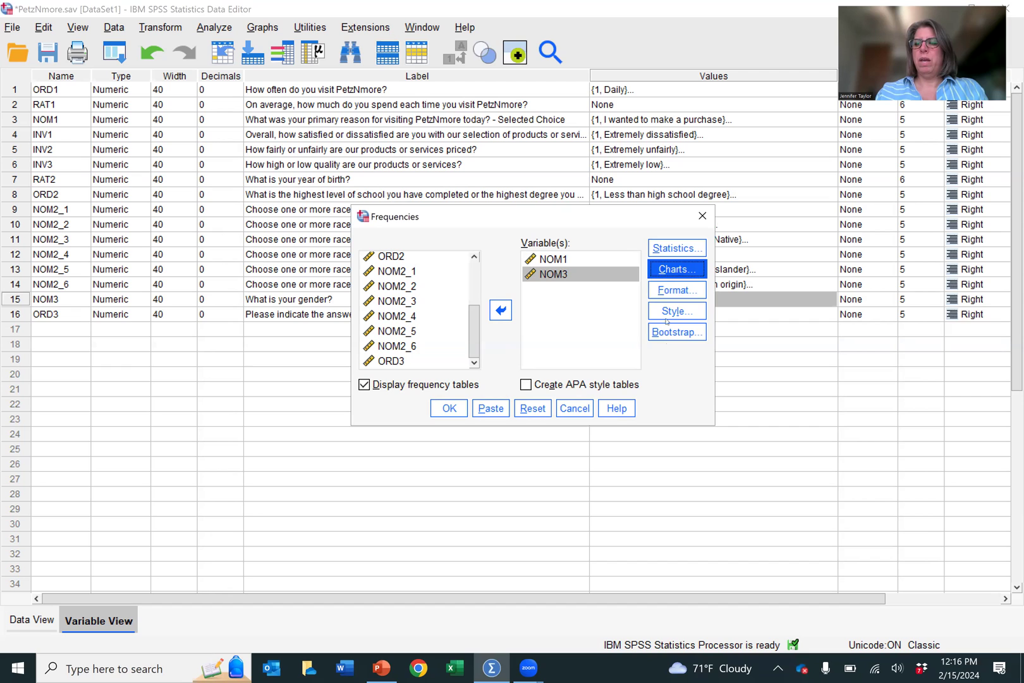
Order the NOM1 and NOM3 frequency tables by descending counts and produce the output.
click(664, 291)
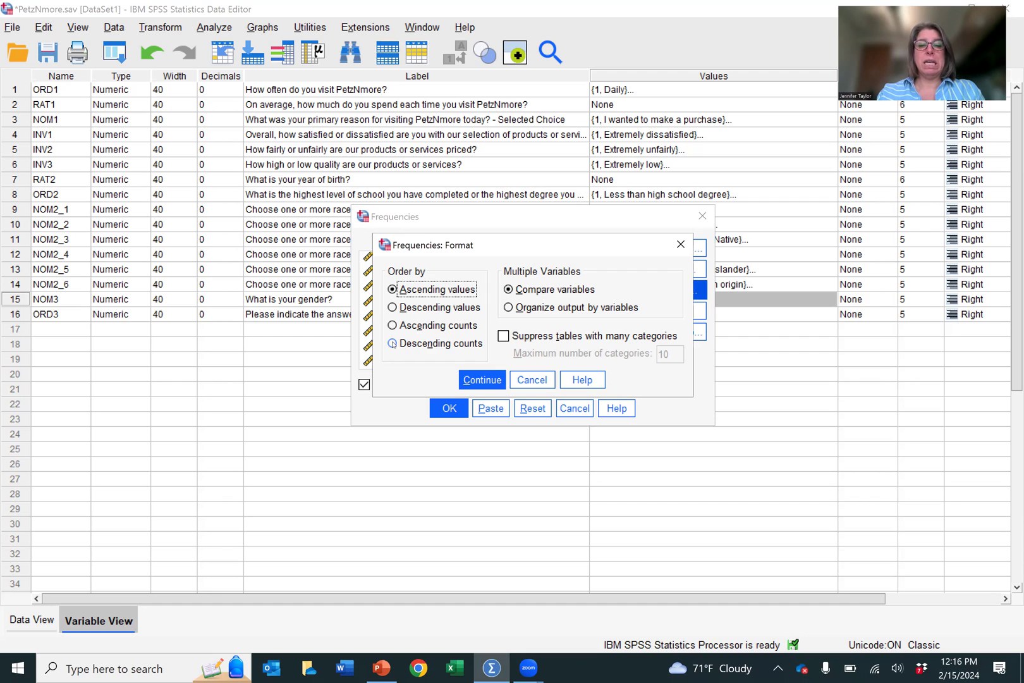
click(393, 344)
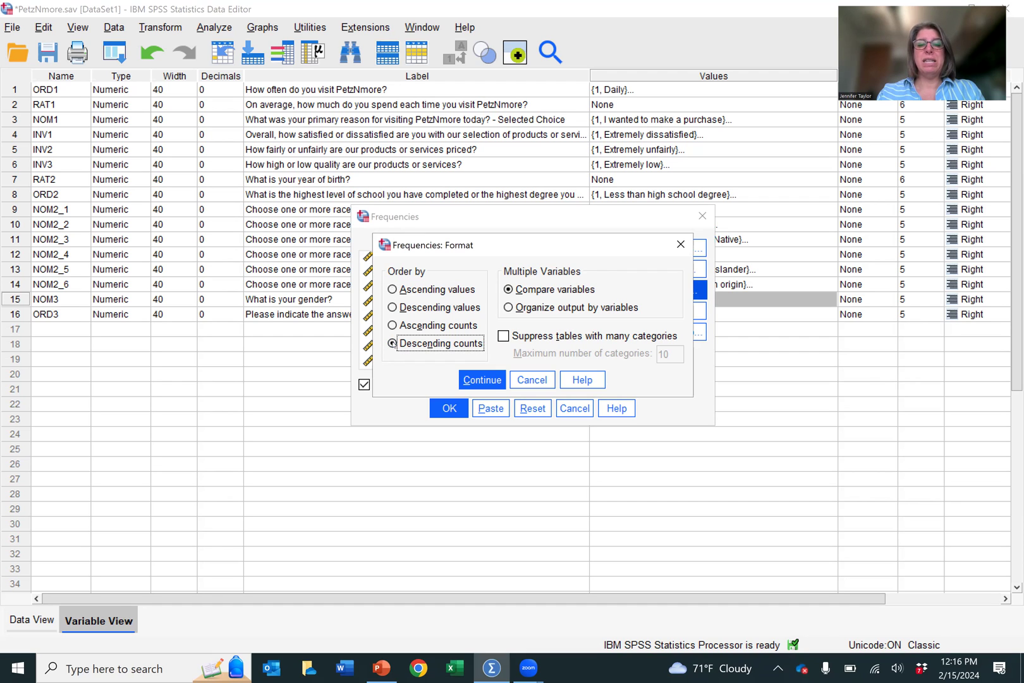
click(481, 380)
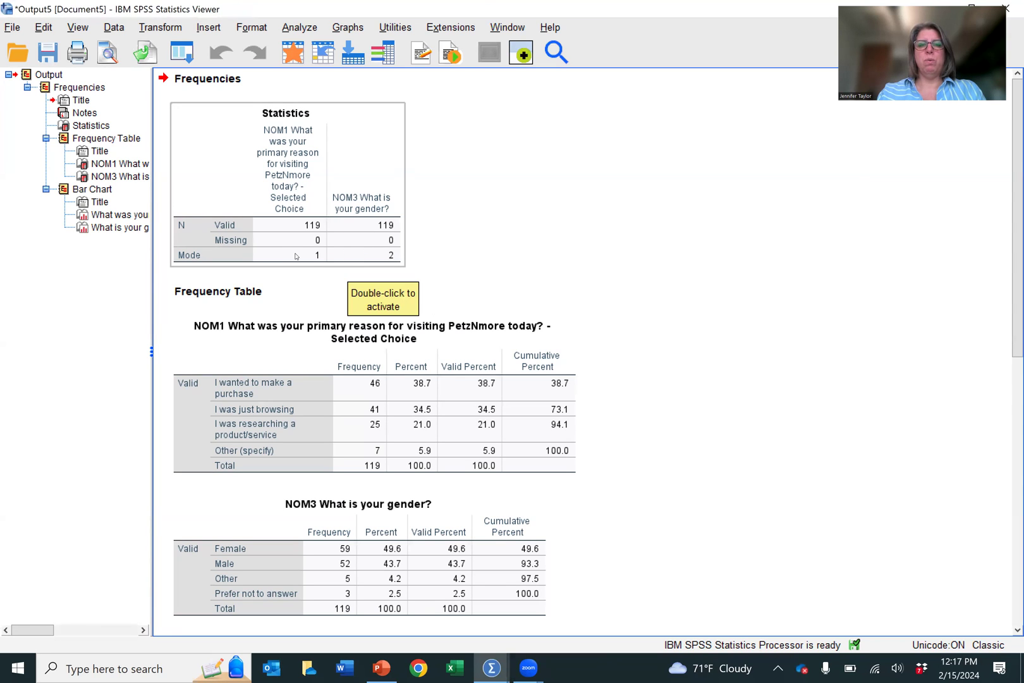
click(293, 321)
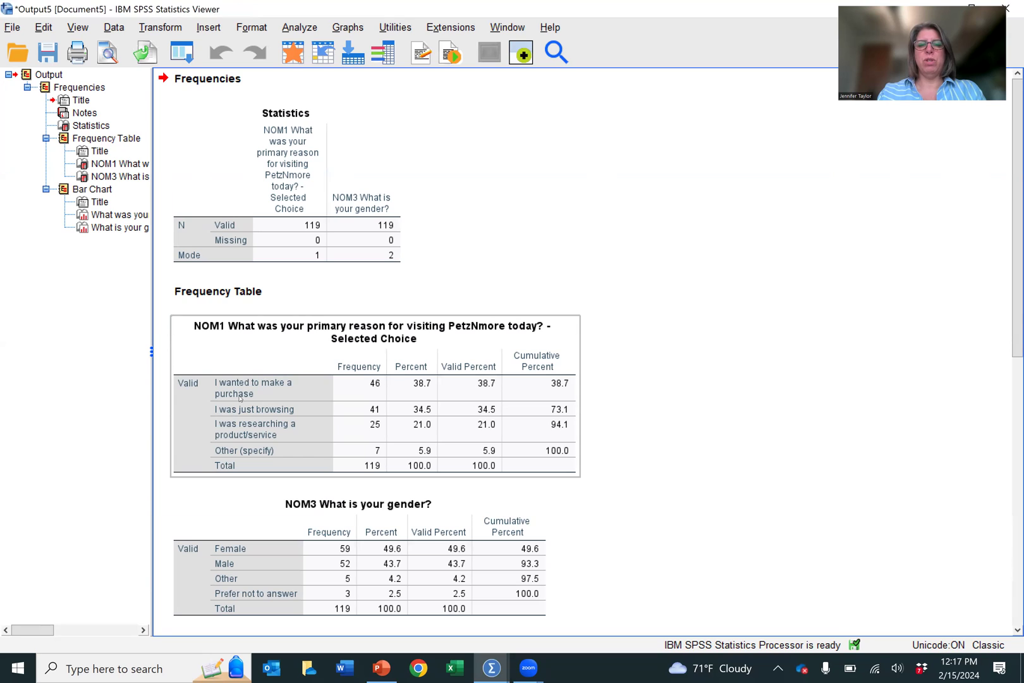
click(339, 227)
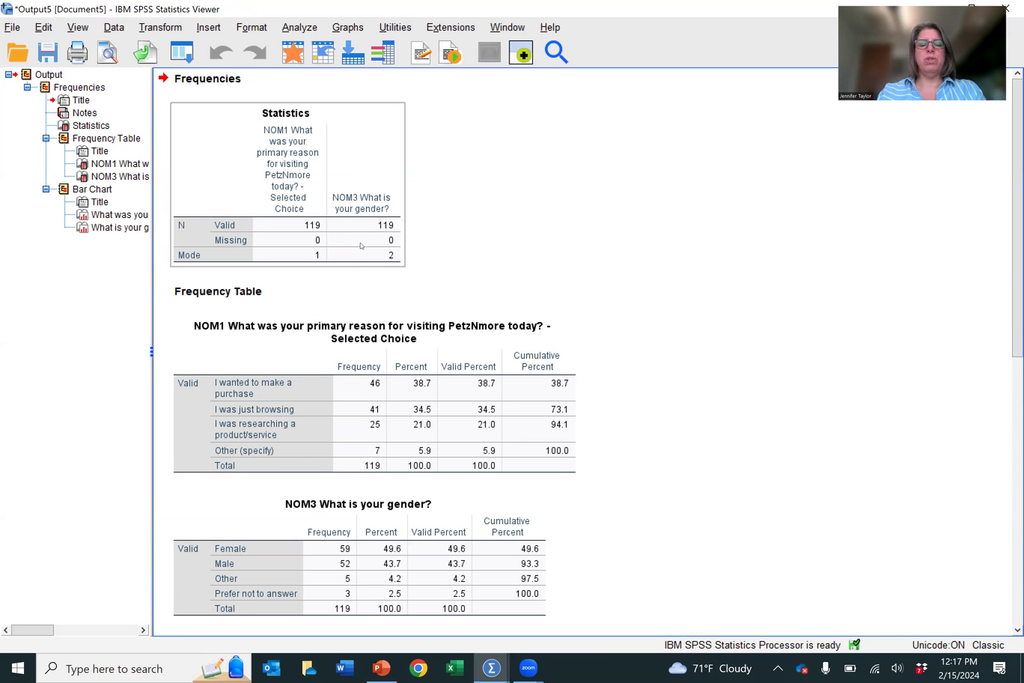
click(384, 290)
click(405, 325)
click(247, 547)
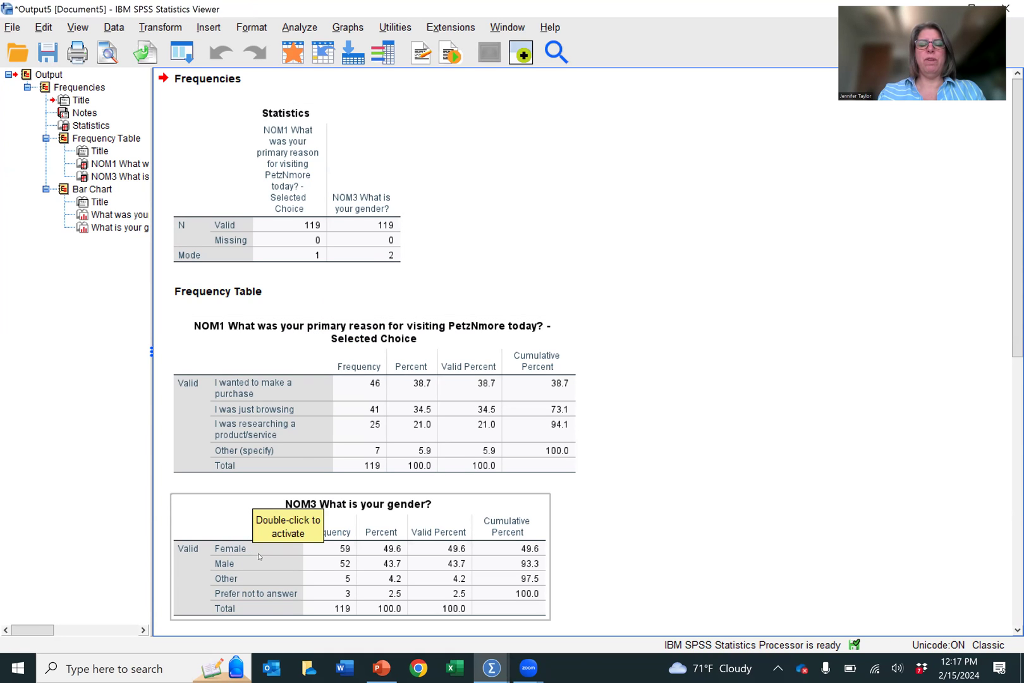
click(645, 259)
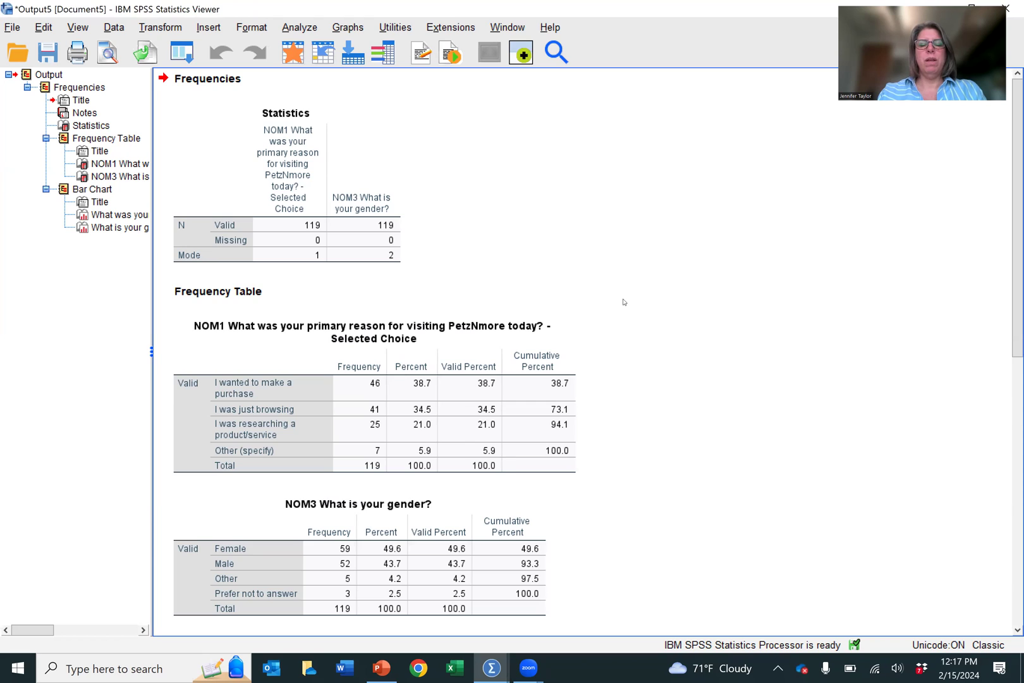
scroll(626, 303, down, 3)
click(454, 288)
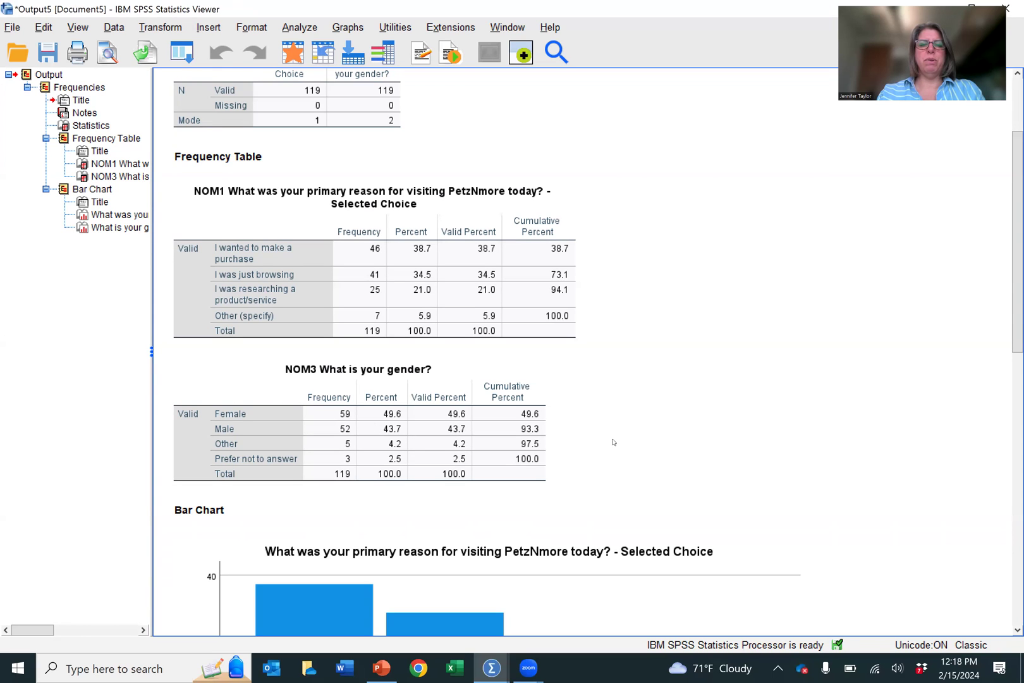
scroll(627, 440, down, 5)
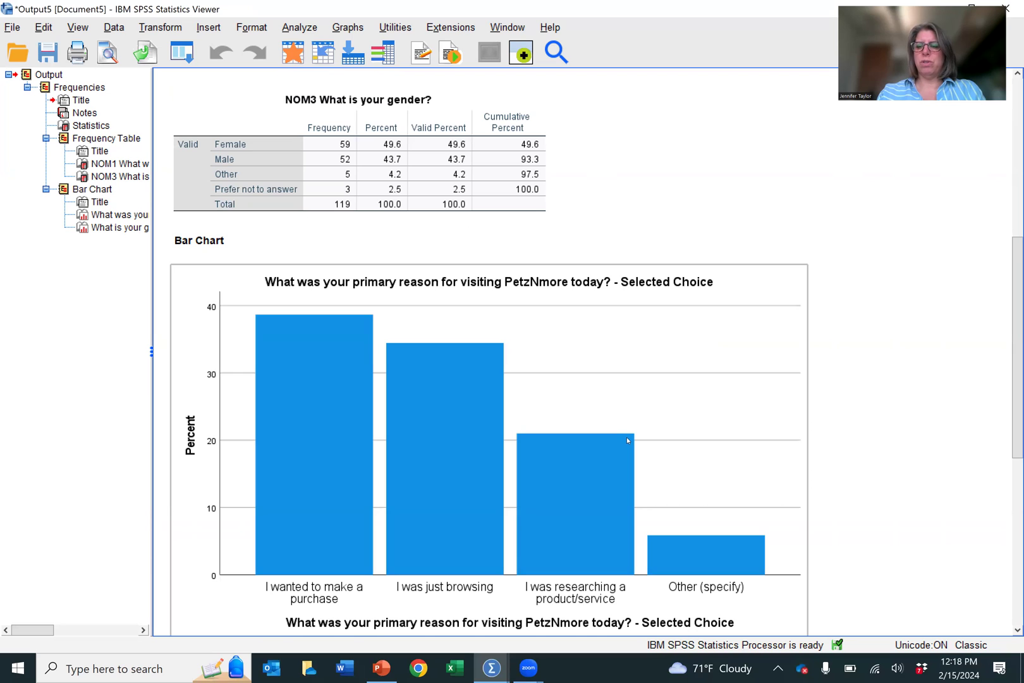
scroll(628, 440, down, 3)
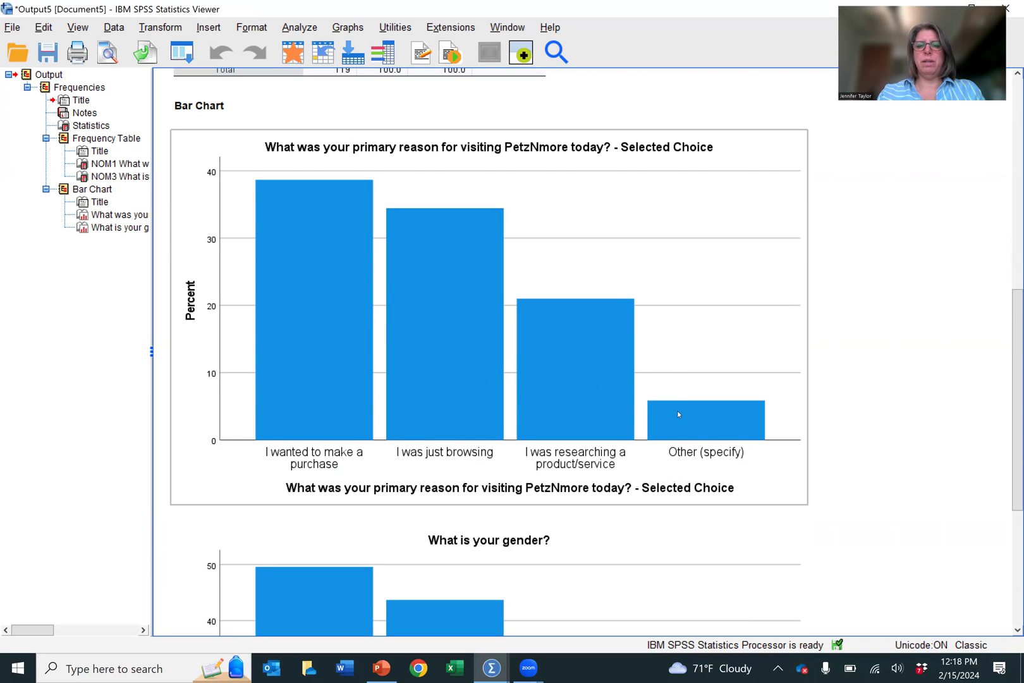
scroll(677, 411, down, 5)
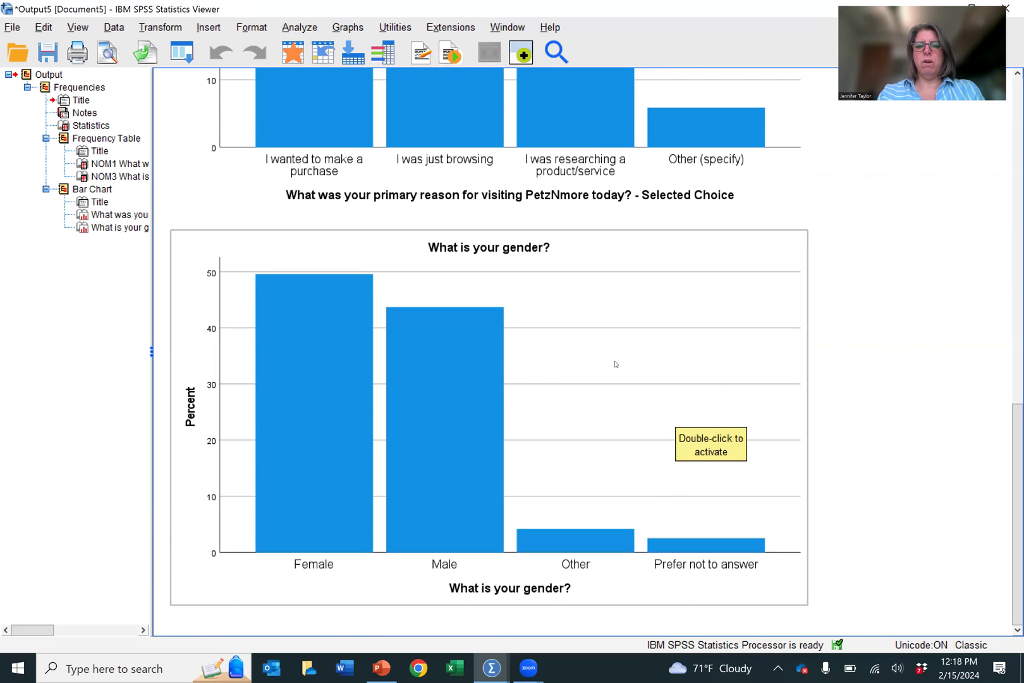
scroll(614, 364, up, 6)
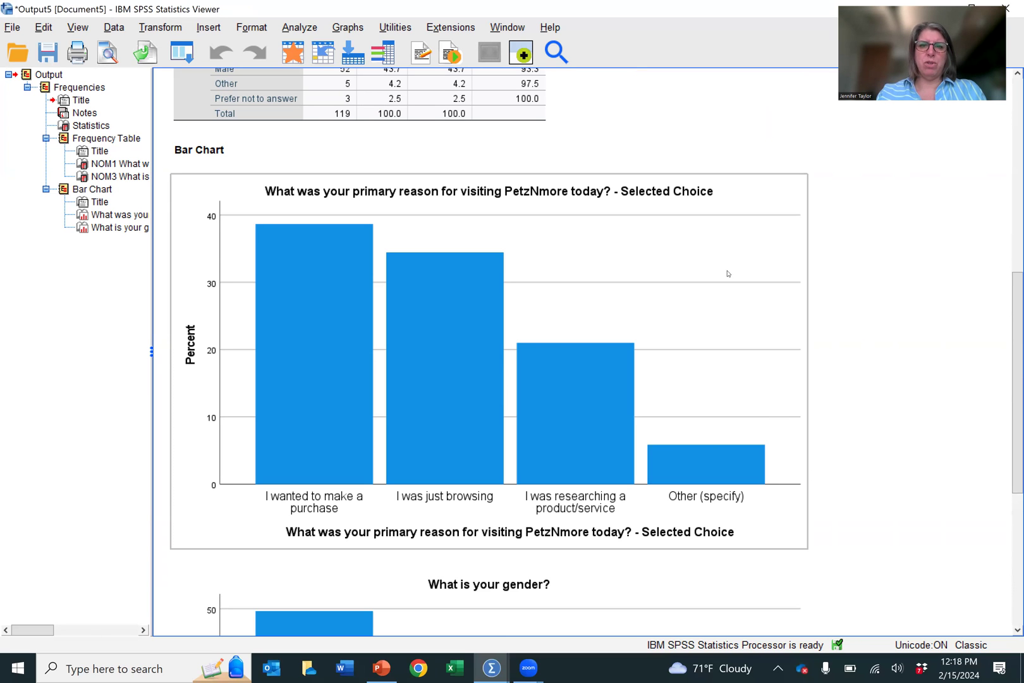
click(577, 201)
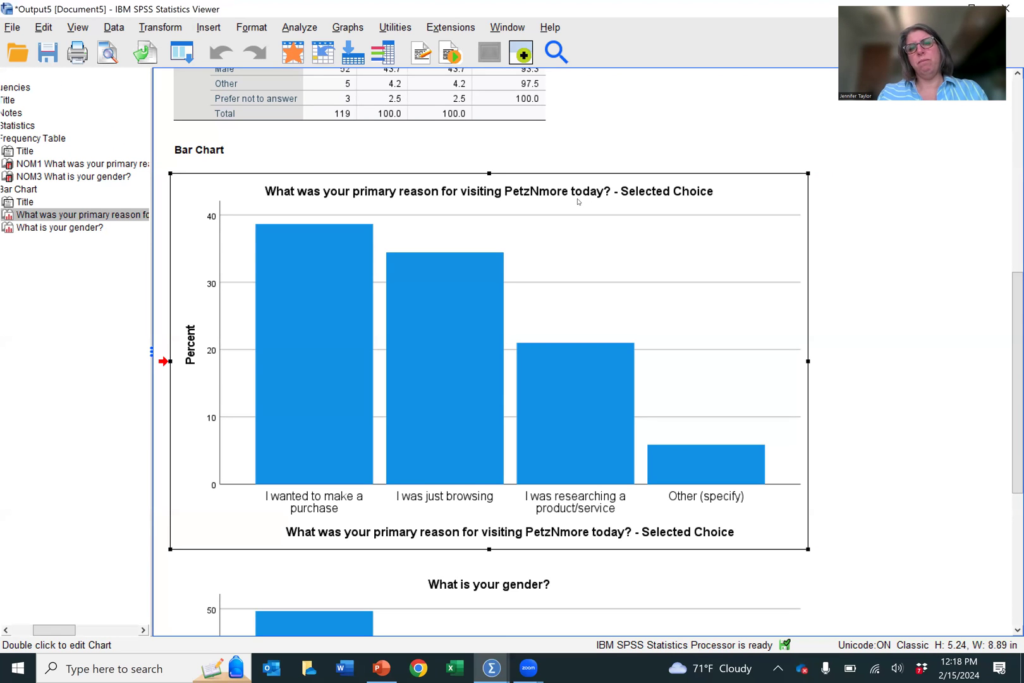
Open the reason chart in a maximized Chart Editor and trim 'Selected Choice' from its title.
double_click(577, 201)
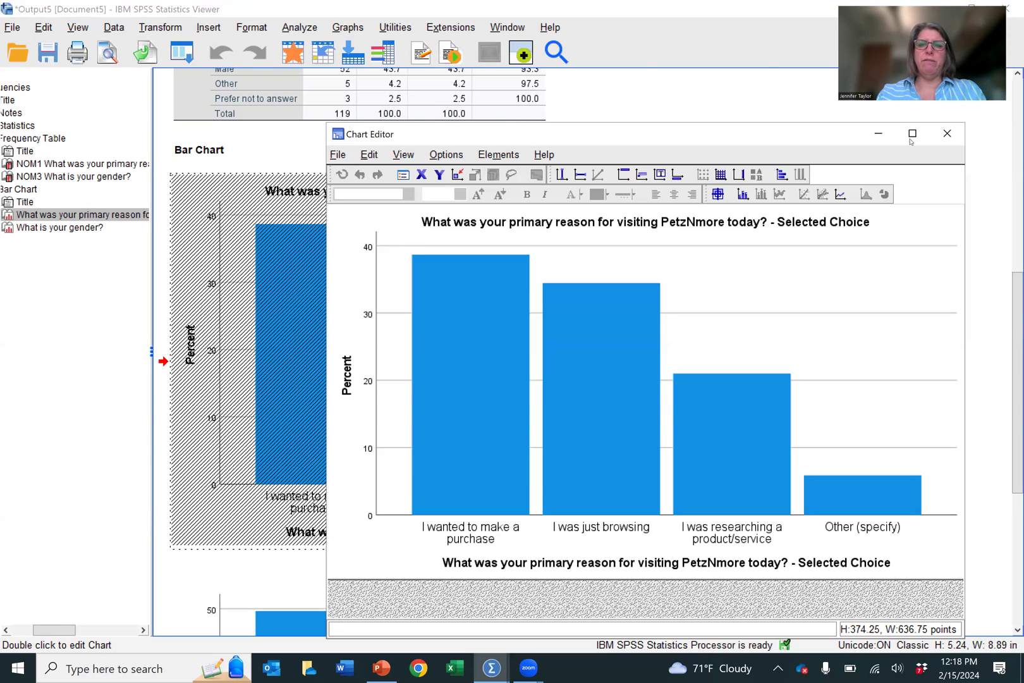
click(913, 133)
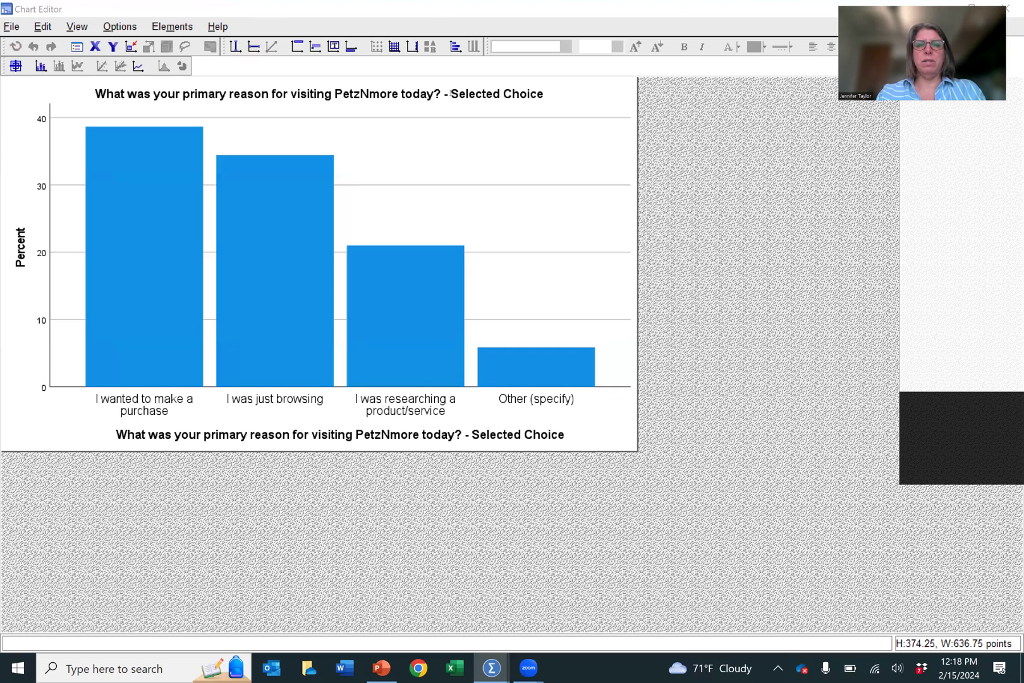
click(451, 93)
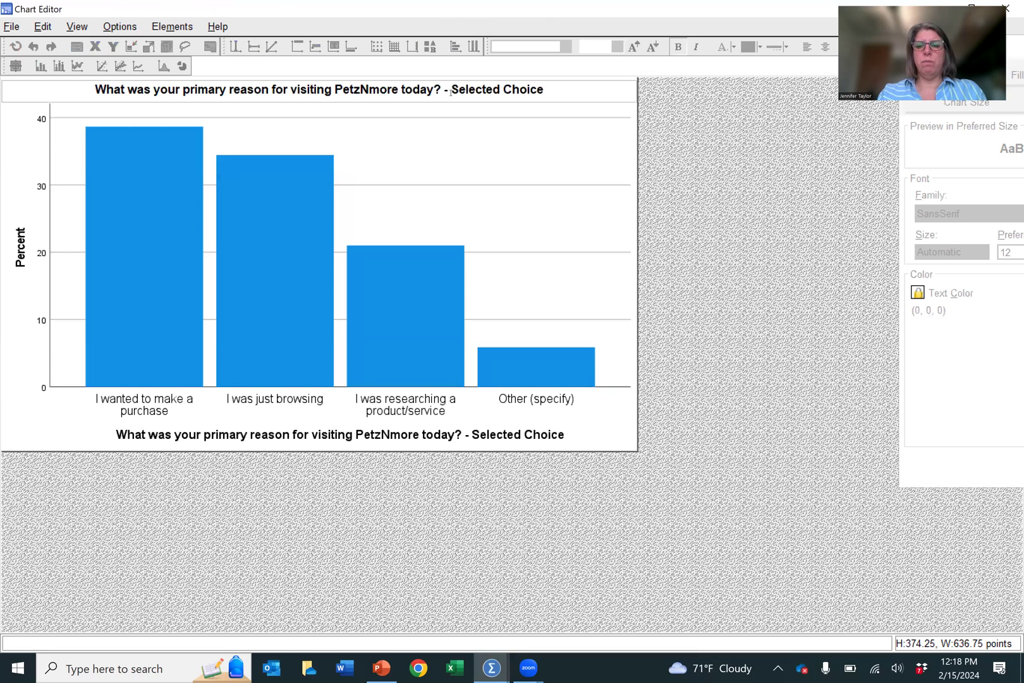
key(Delete)
key(Delete)
key(Delete)
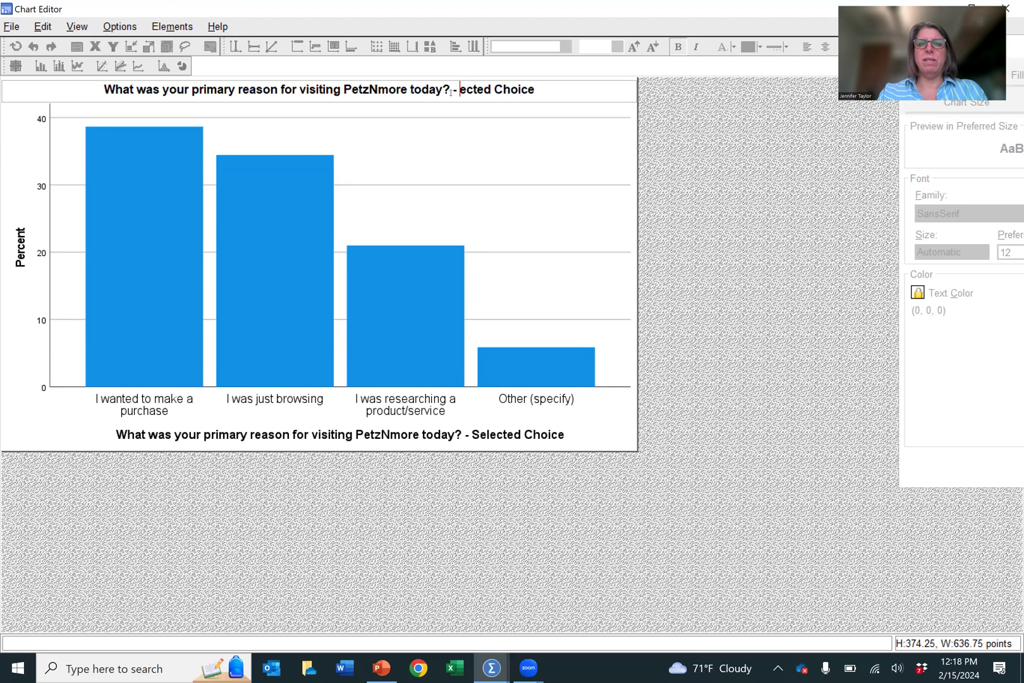
key(Delete)
key(Delete)
key(Delete)
key(Delete)
key(Delete)
key(Delete)
key(Delete)
key(Delete)
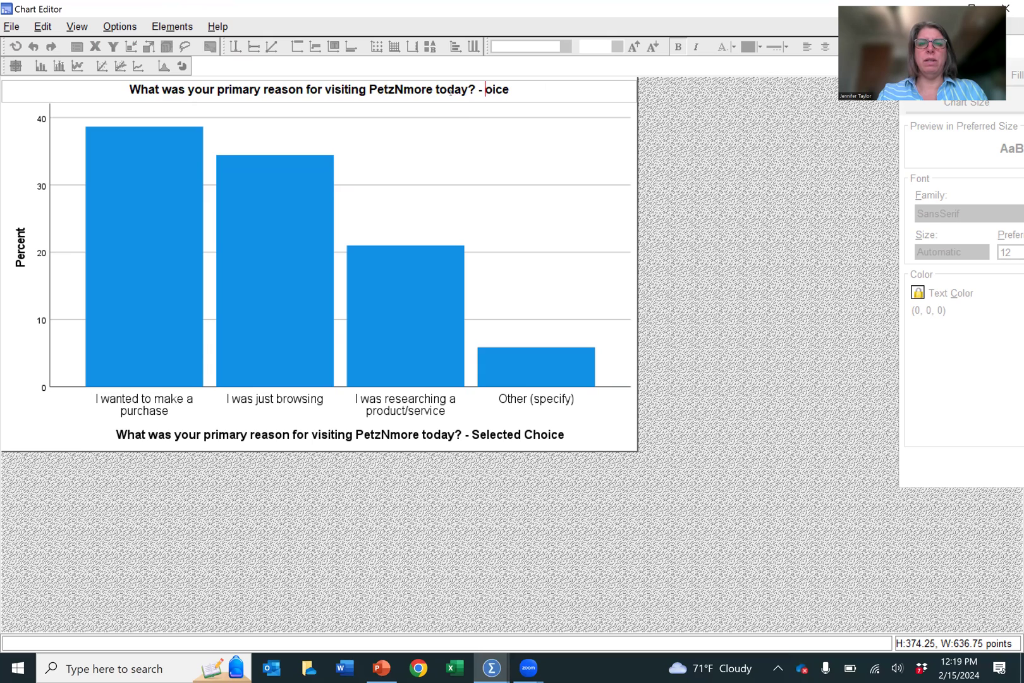
key(Delete)
key(Delete)
key(Delete)
key(Delete)
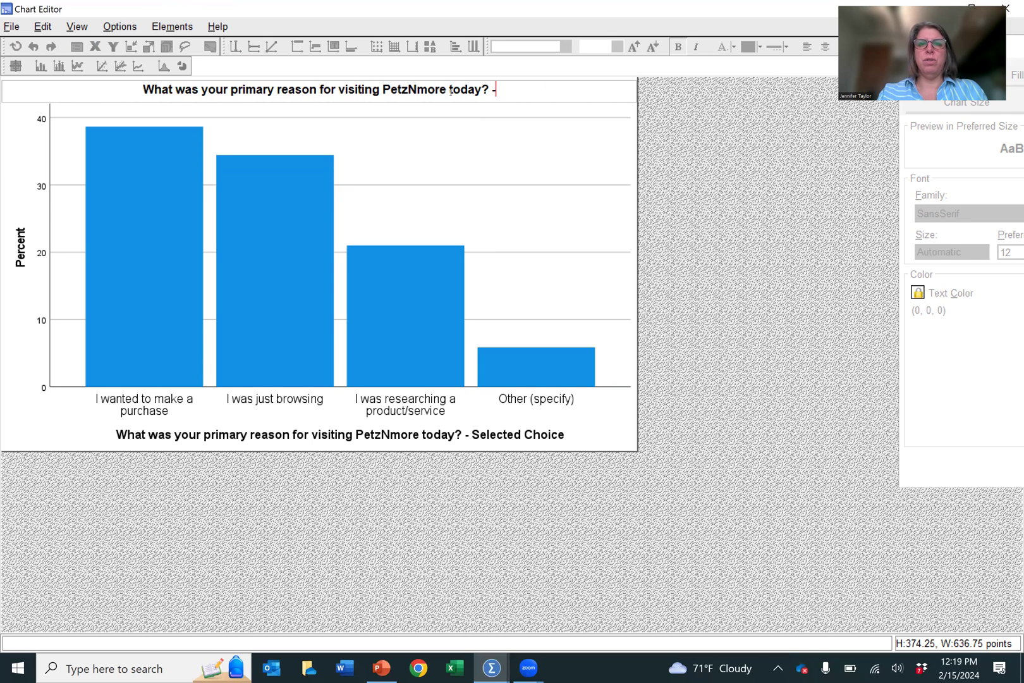
key(BackSpace)
key(BackSpace)
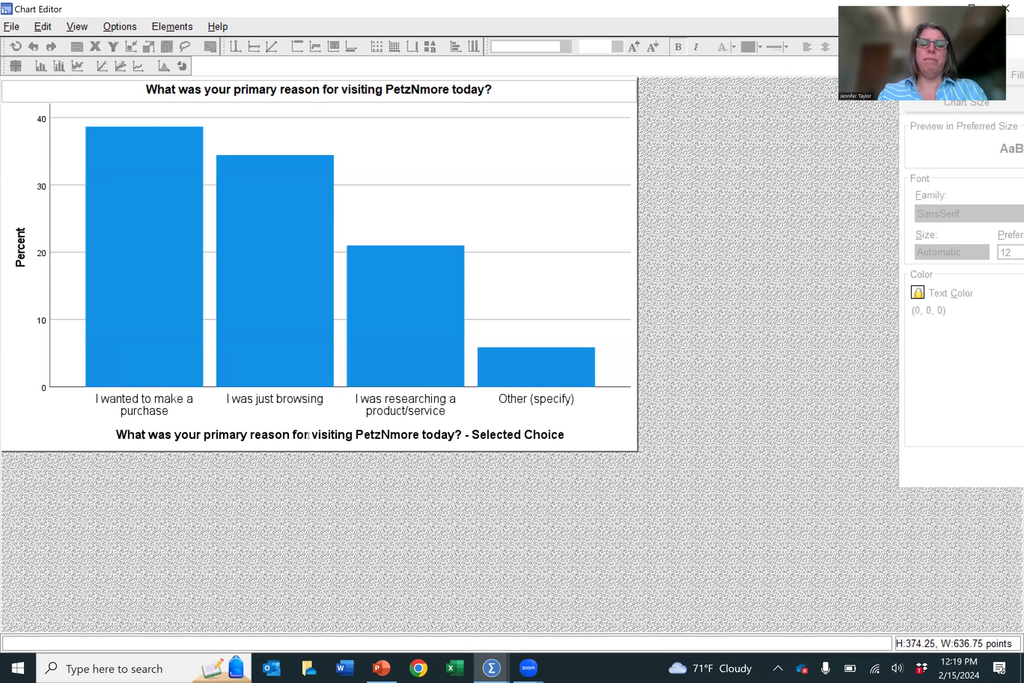
Erase the text of the reason chart's x-axis title.
click(308, 435)
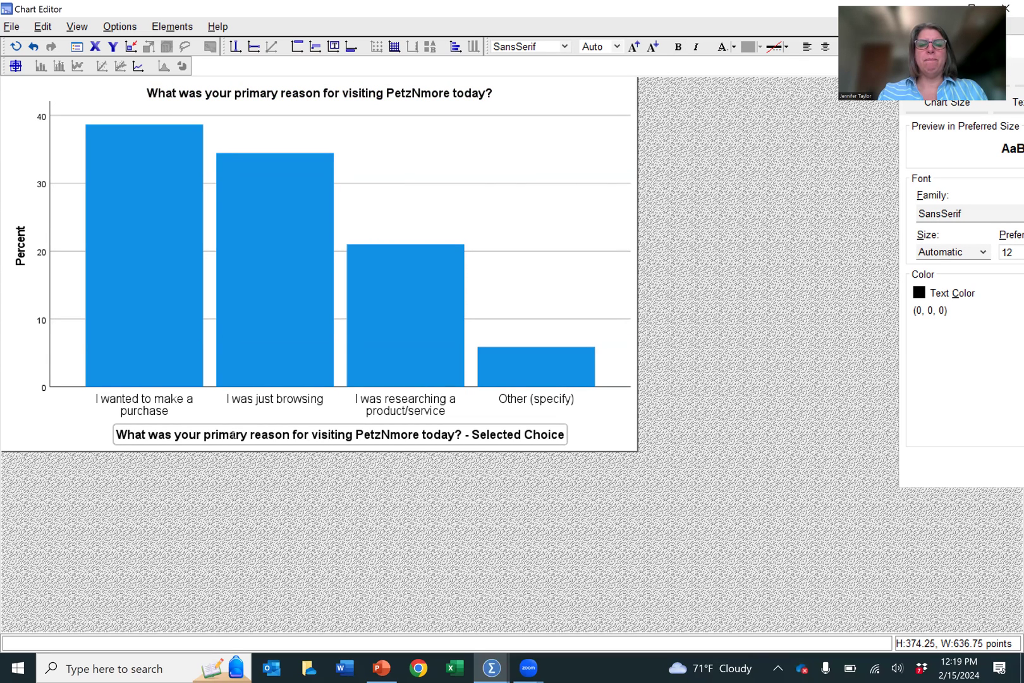
click(295, 434)
drag(282, 434, 555, 446)
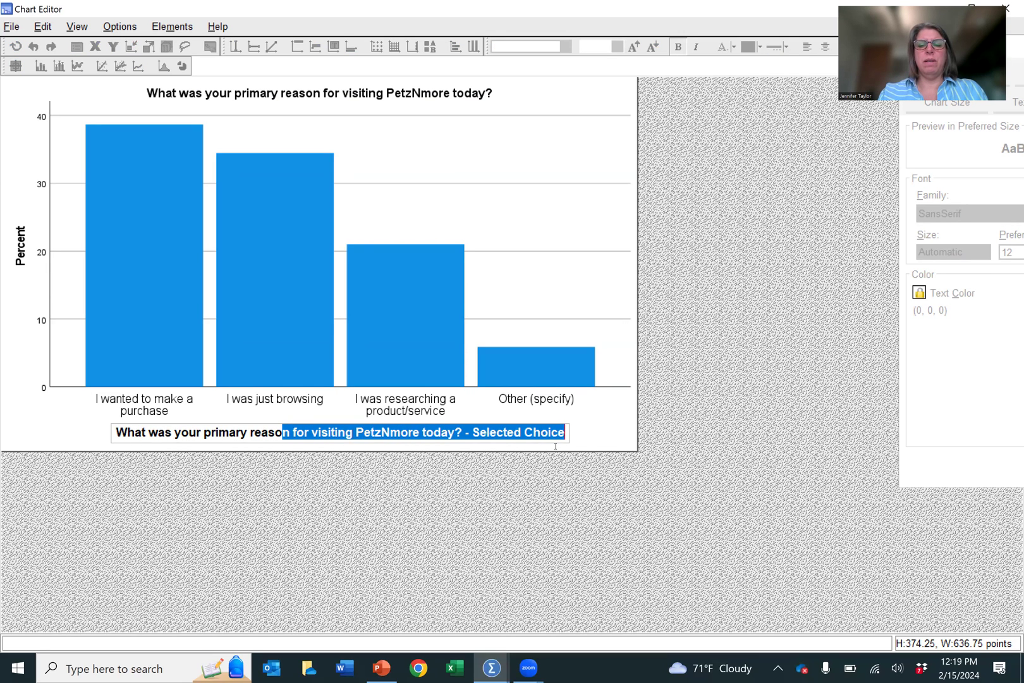
key(BackSpace)
key(BackSpace)
key(BackSpace)
key(BackSpace)
key(BackSpace)
key(BackSpace)
key(BackSpace)
key(BackSpace)
key(BackSpace)
key(BackSpace)
key(BackSpace)
key(BackSpace)
key(BackSpace)
key(BackSpace)
key(BackSpace)
key(BackSpace)
key(BackSpace)
key(BackSpace)
key(BackSpace)
key(BackSpace)
key(BackSpace)
key(BackSpace)
key(BackSpace)
key(BackSpace)
key(BackSpace)
key(BackSpace)
key(BackSpace)
key(BackSpace)
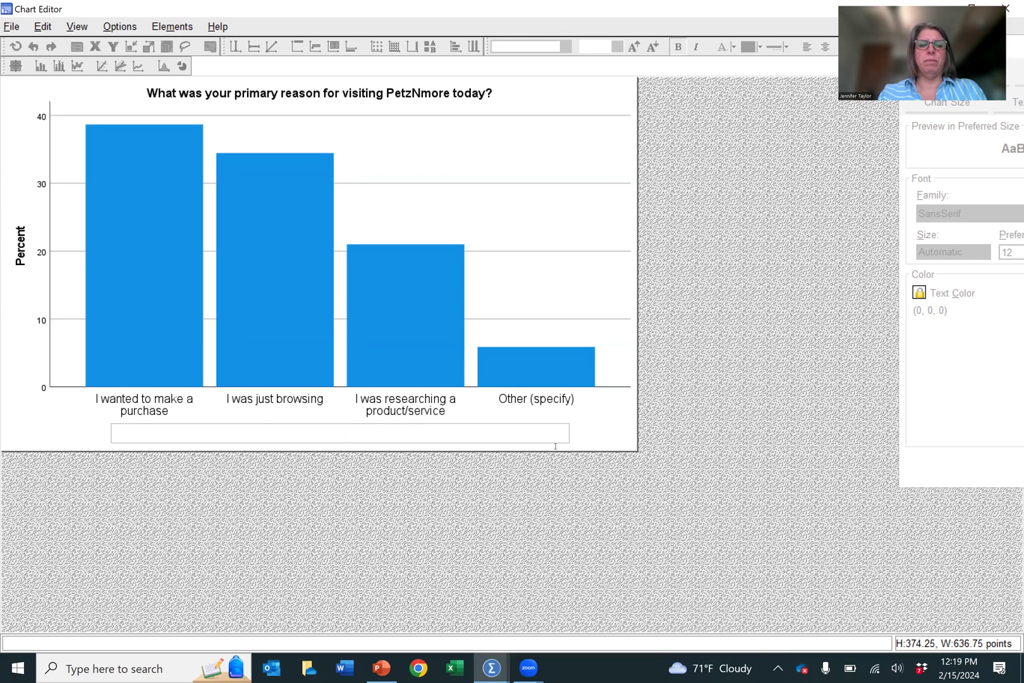
Show a percentage data label on the 'I wanted to make a purchase' bar.
click(78, 425)
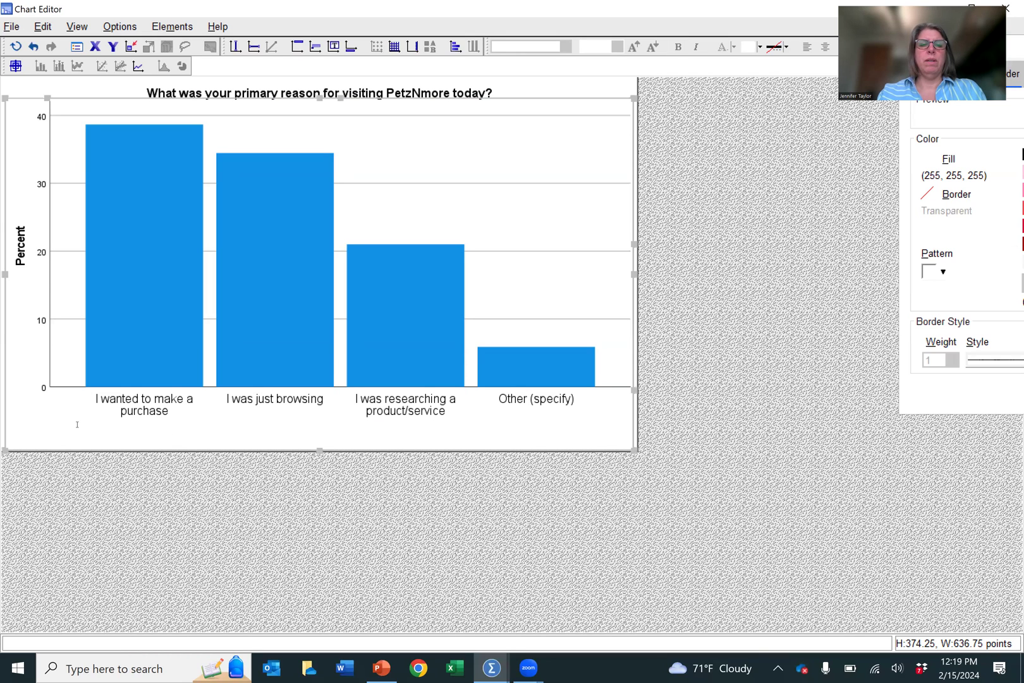
click(20, 253)
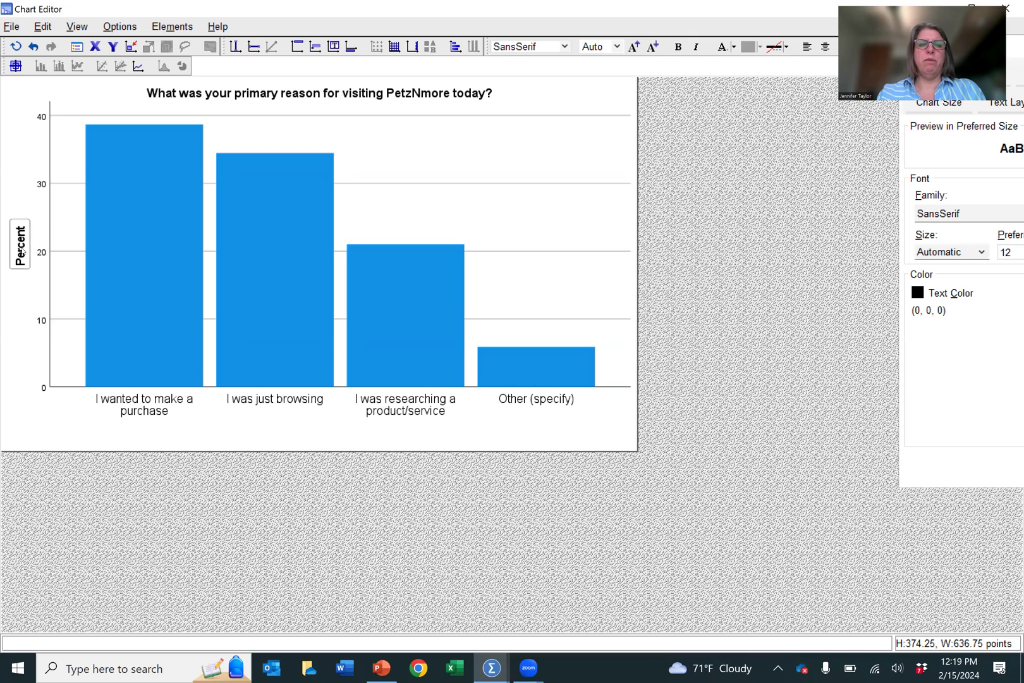
click(128, 229)
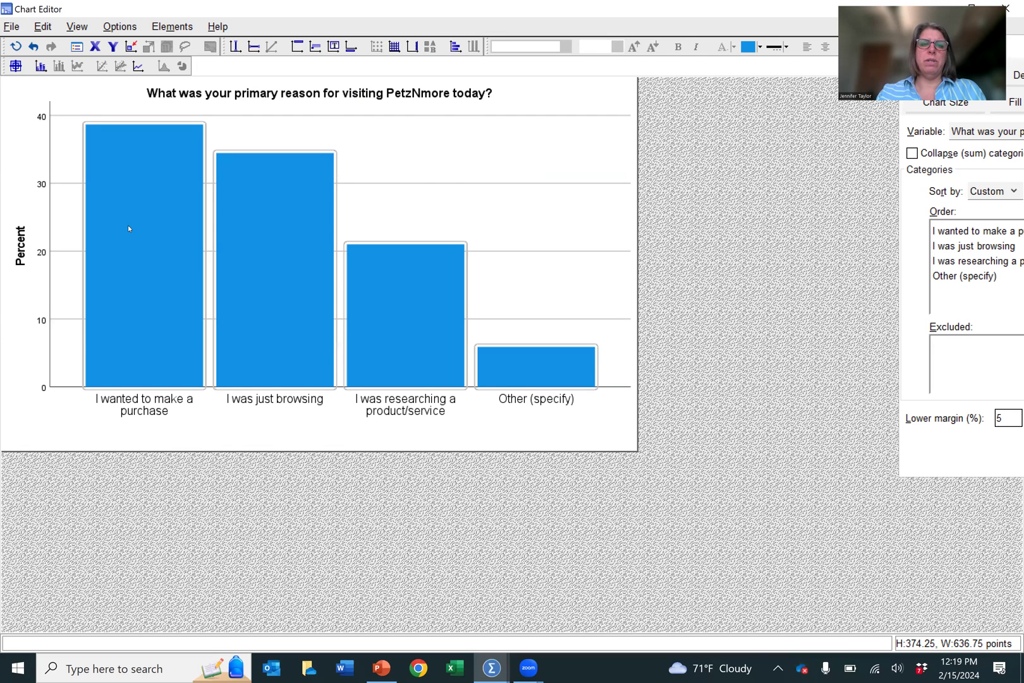
click(129, 227)
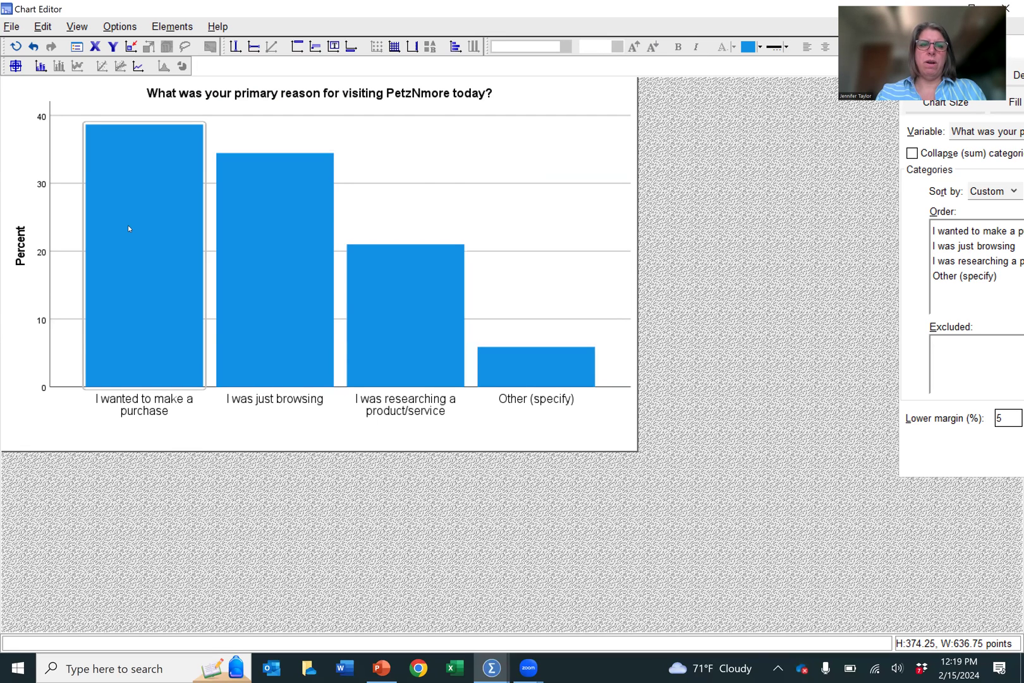
click(289, 262)
click(442, 514)
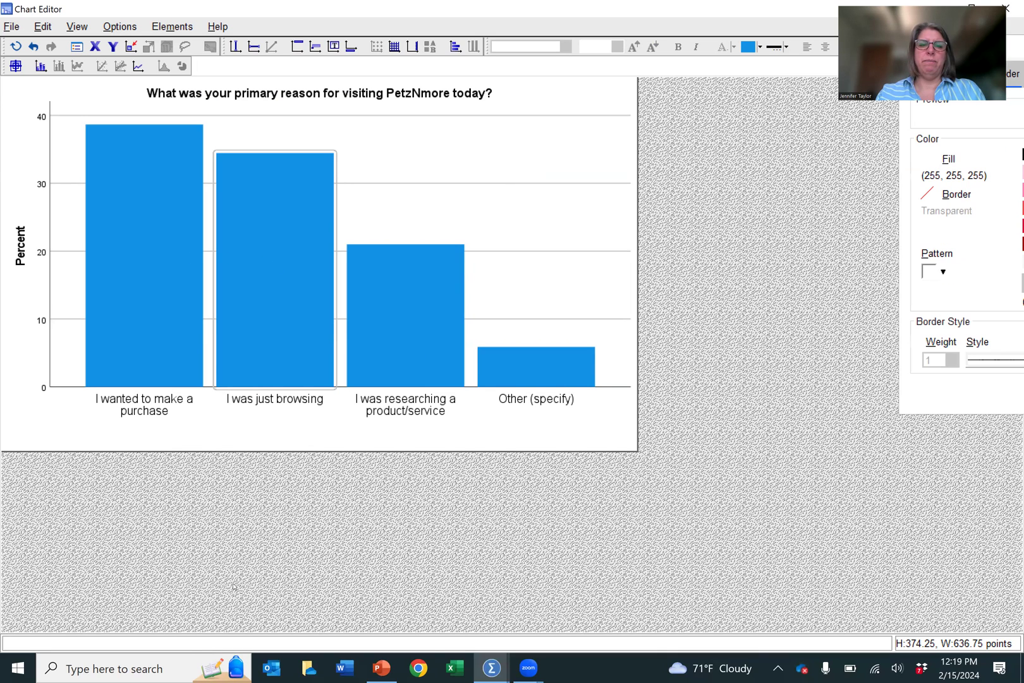
click(179, 175)
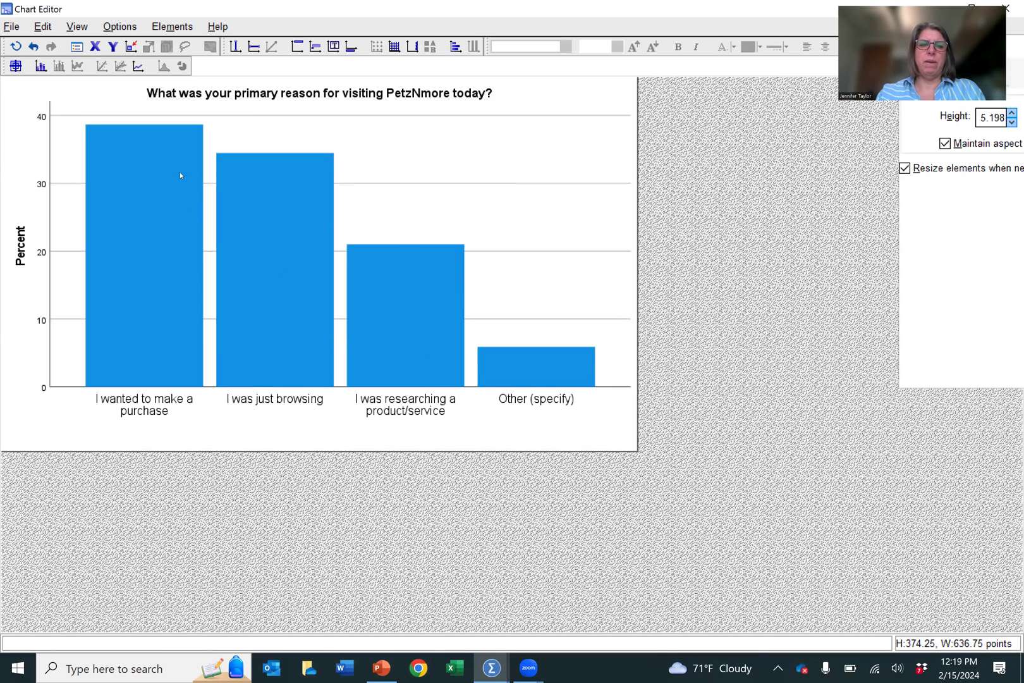
click(141, 215)
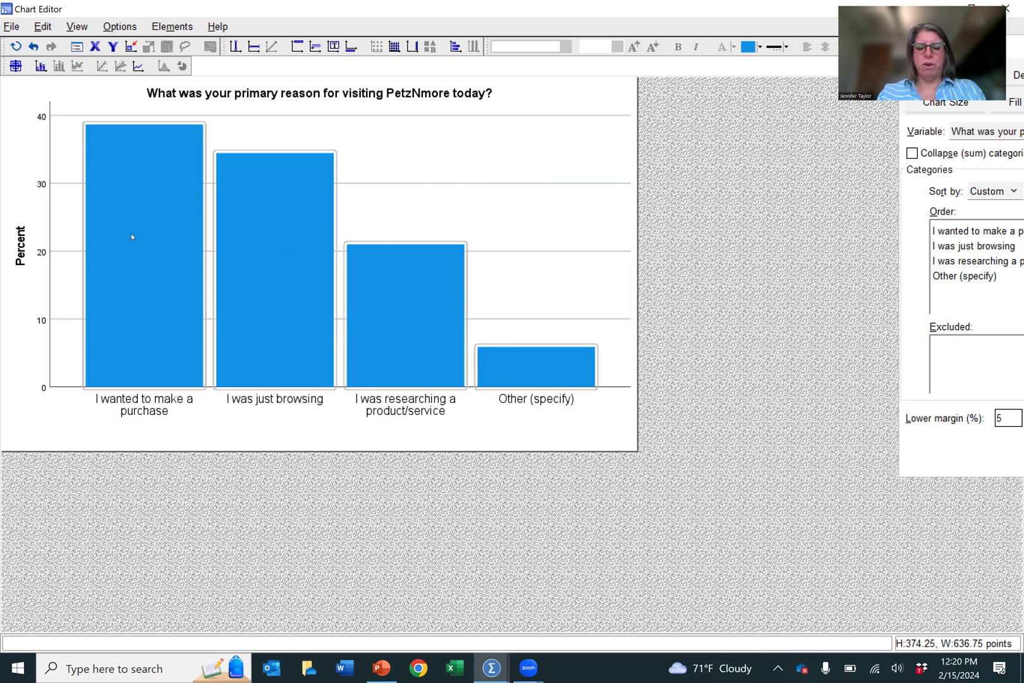
click(132, 236)
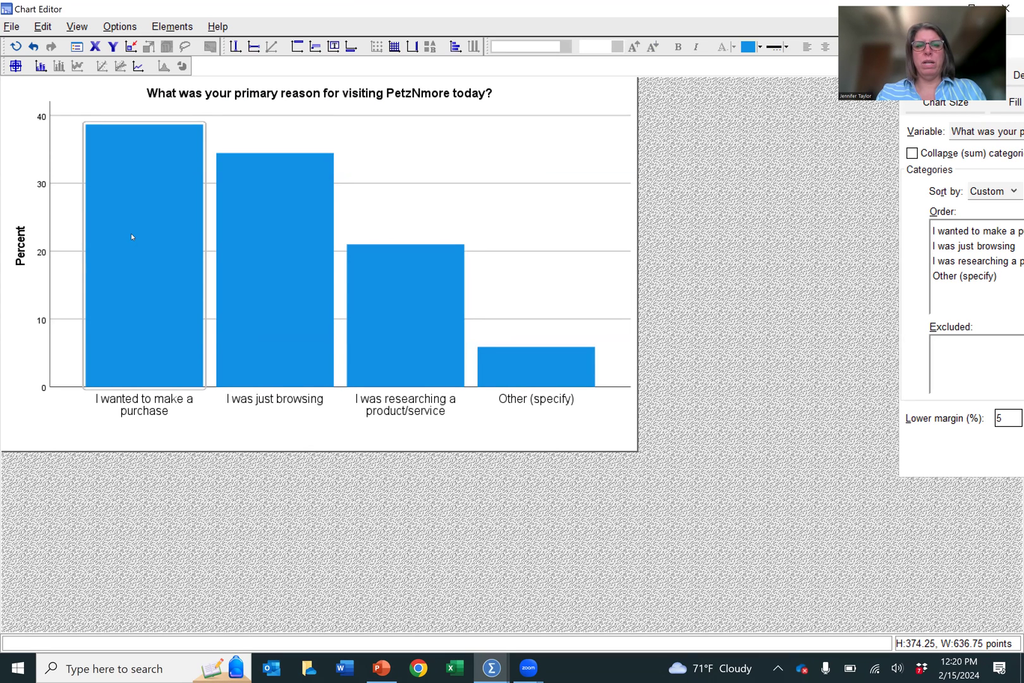
right_click(132, 236)
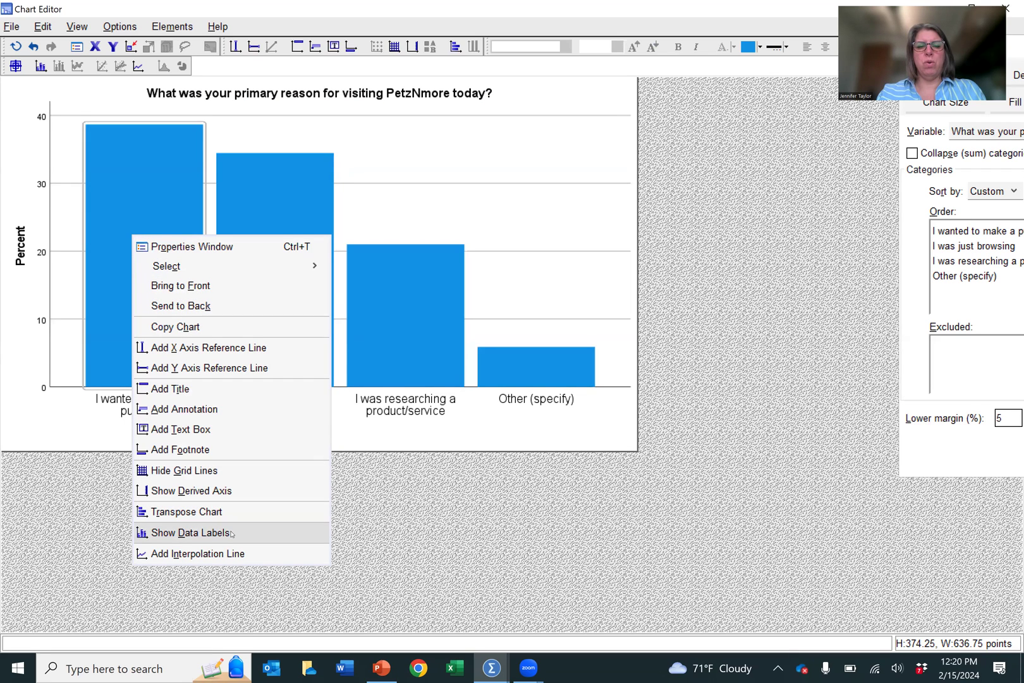
click(189, 533)
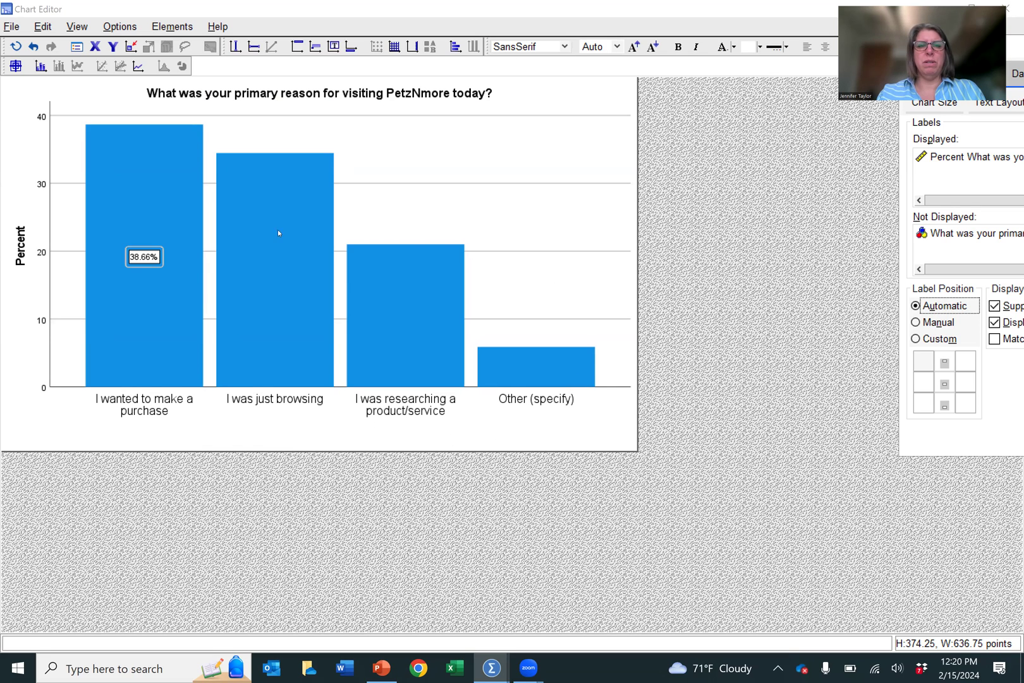
Select all four bars and show percentage data labels on every one.
click(271, 251)
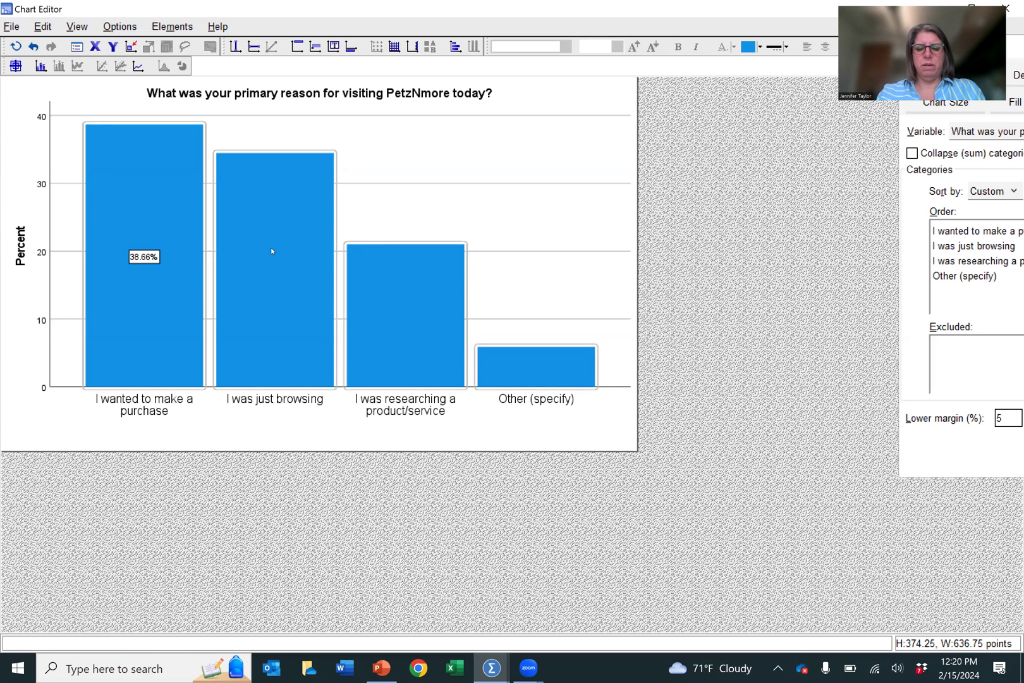
click(271, 250)
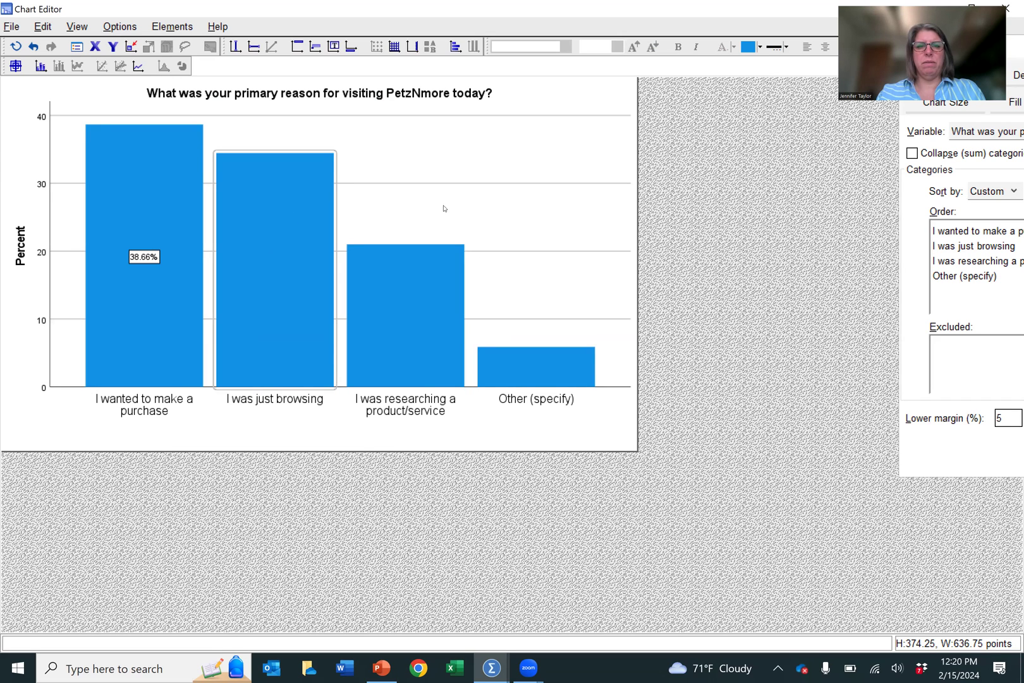
click(350, 320)
click(276, 283)
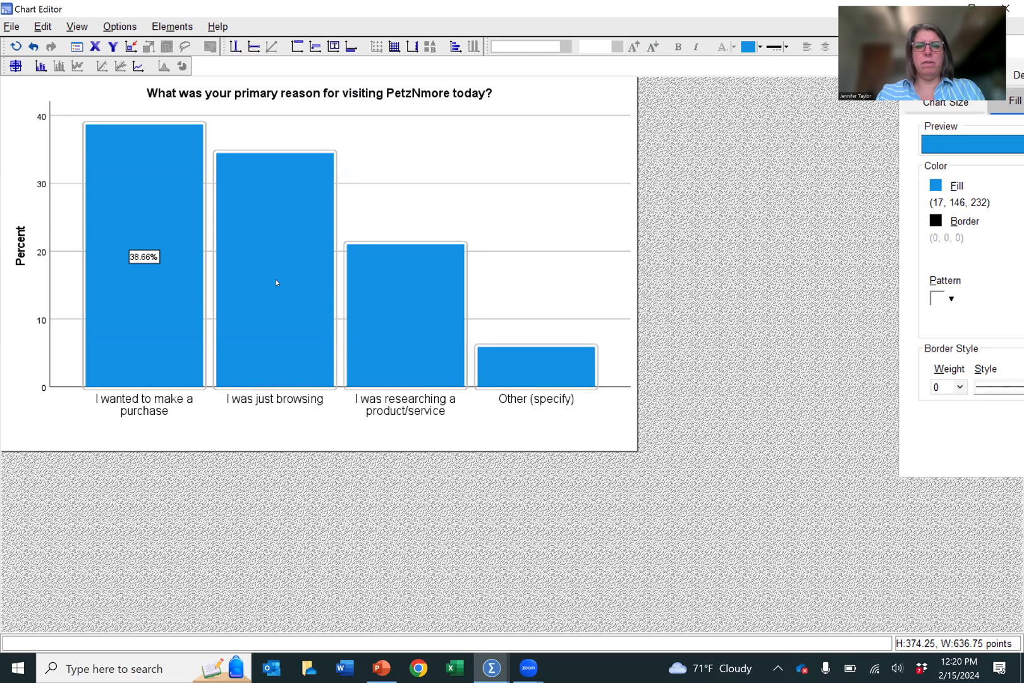
right_click(276, 283)
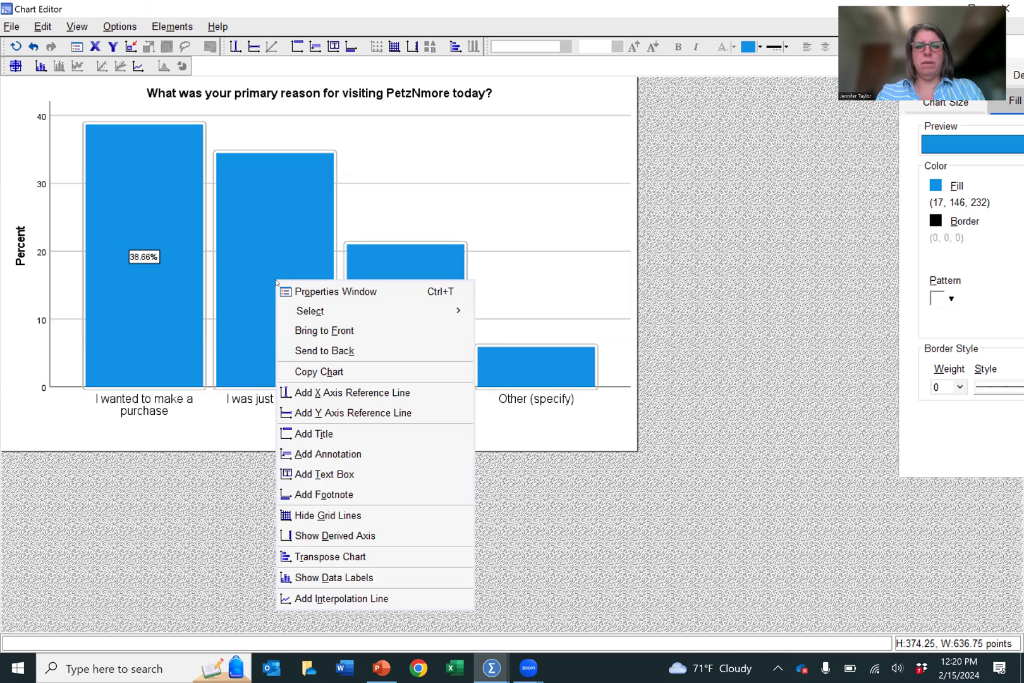
click(361, 575)
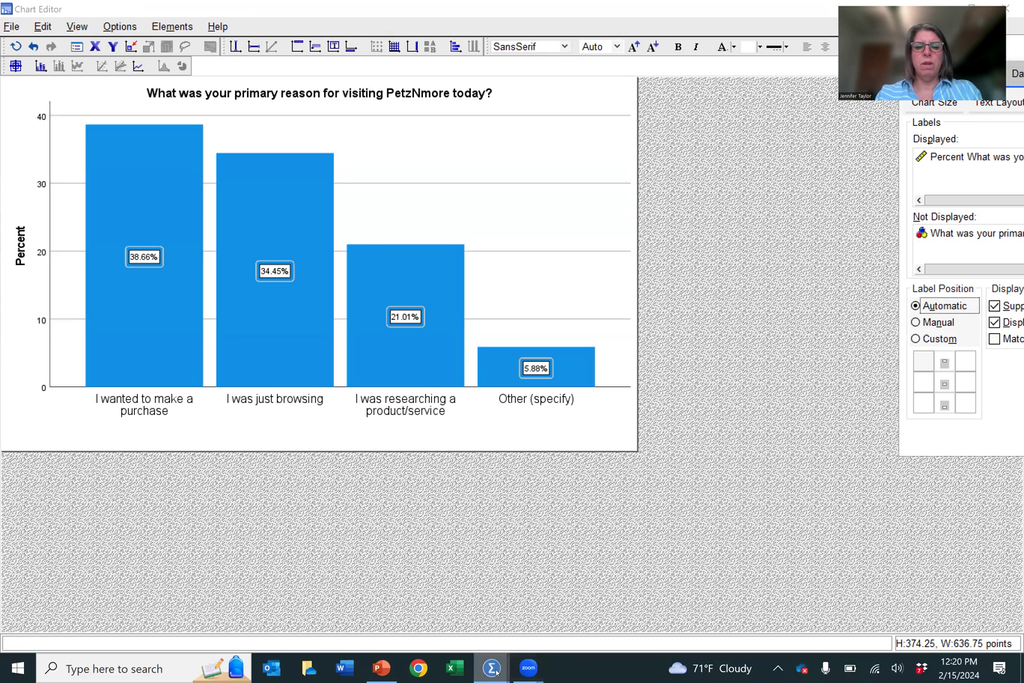
Glance at the output viewer, then return to the reason chart's editor.
mouse_move(497, 672)
click(515, 620)
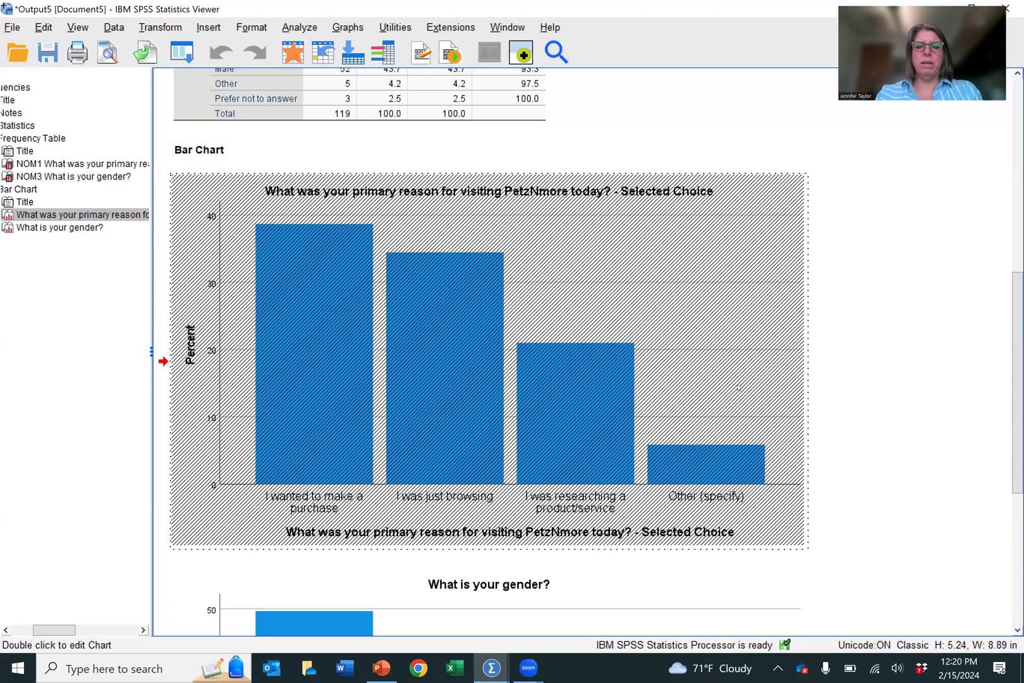
mouse_move(498, 667)
click(635, 609)
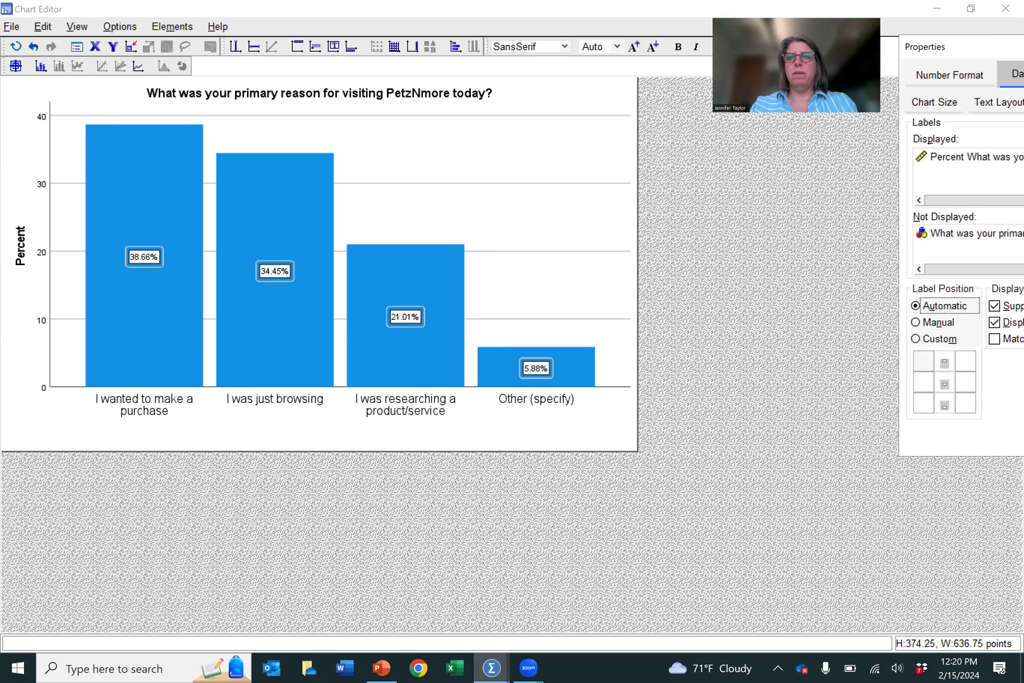
Close the Chart Editor holding the labelled reason chart.
click(1005, 10)
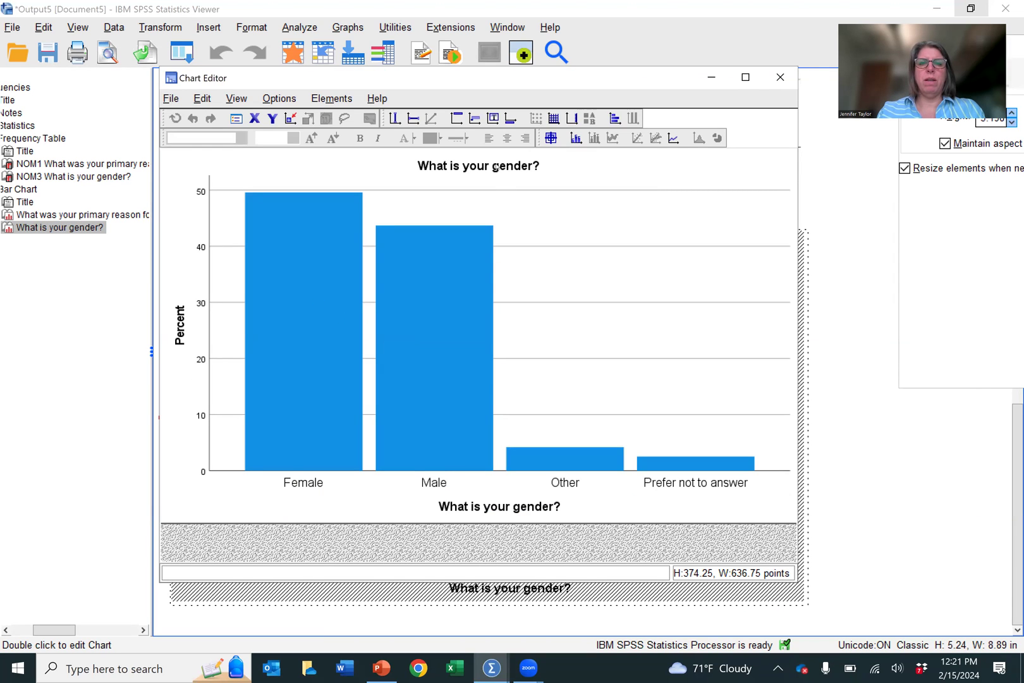
Delete the text of the gender chart's x-axis title.
click(505, 507)
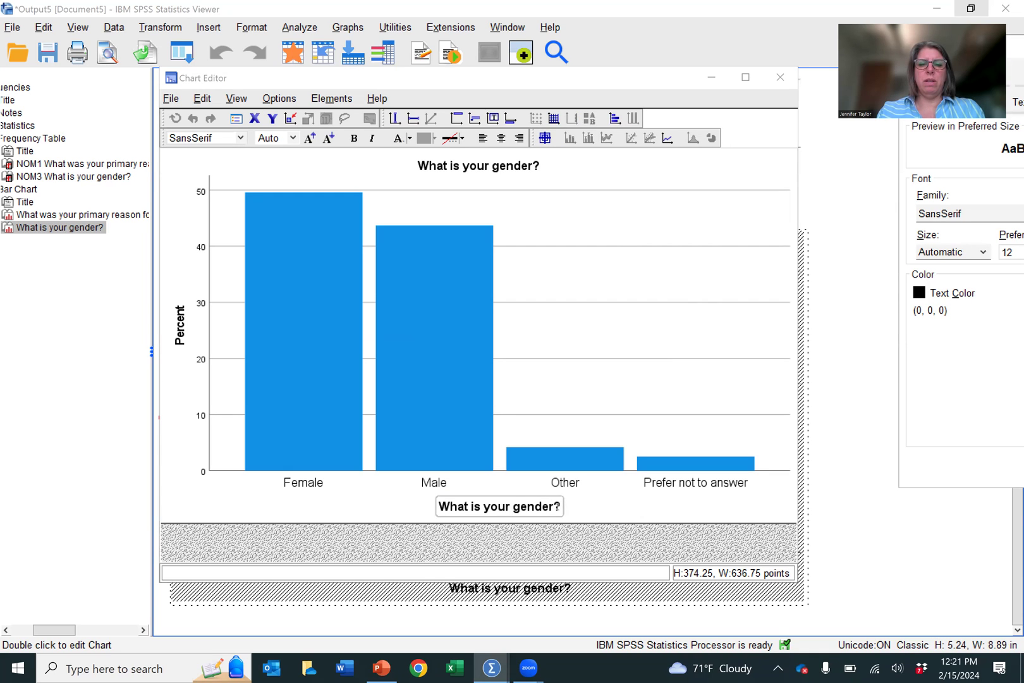
click(440, 507)
drag(441, 508, 564, 504)
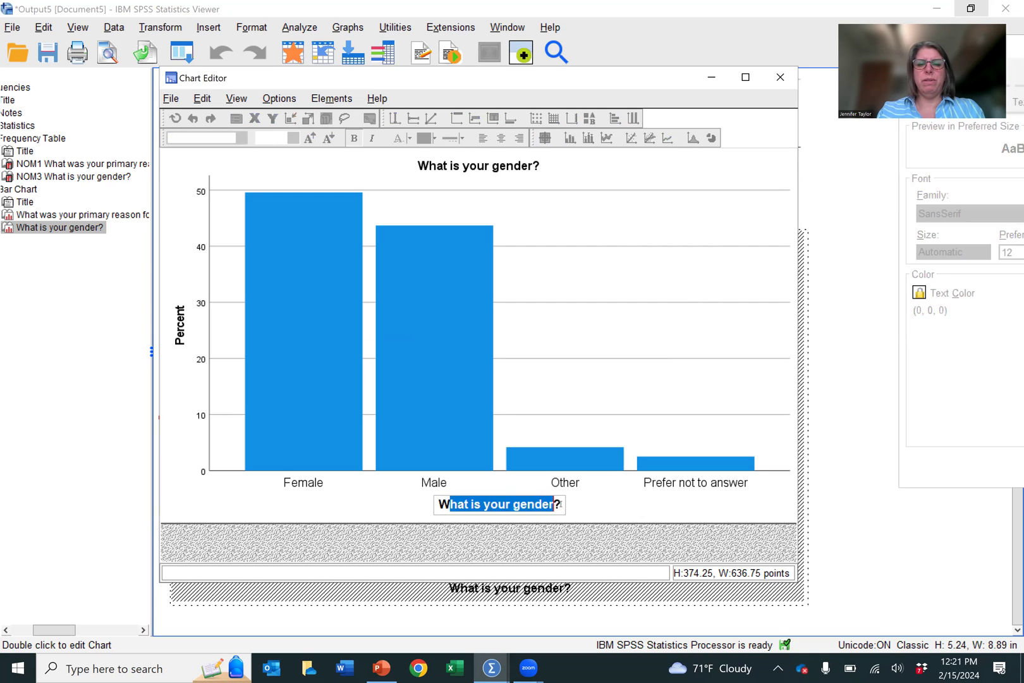
text(W)
key(BackSpace)
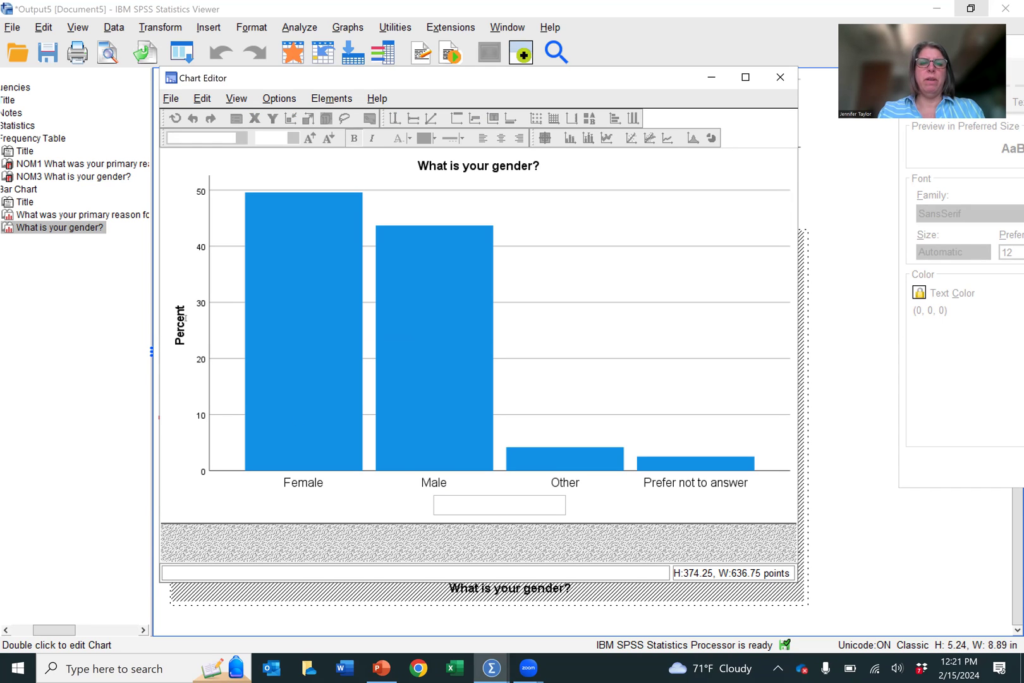
Show percentage data labels on all the gender bars.
click(308, 326)
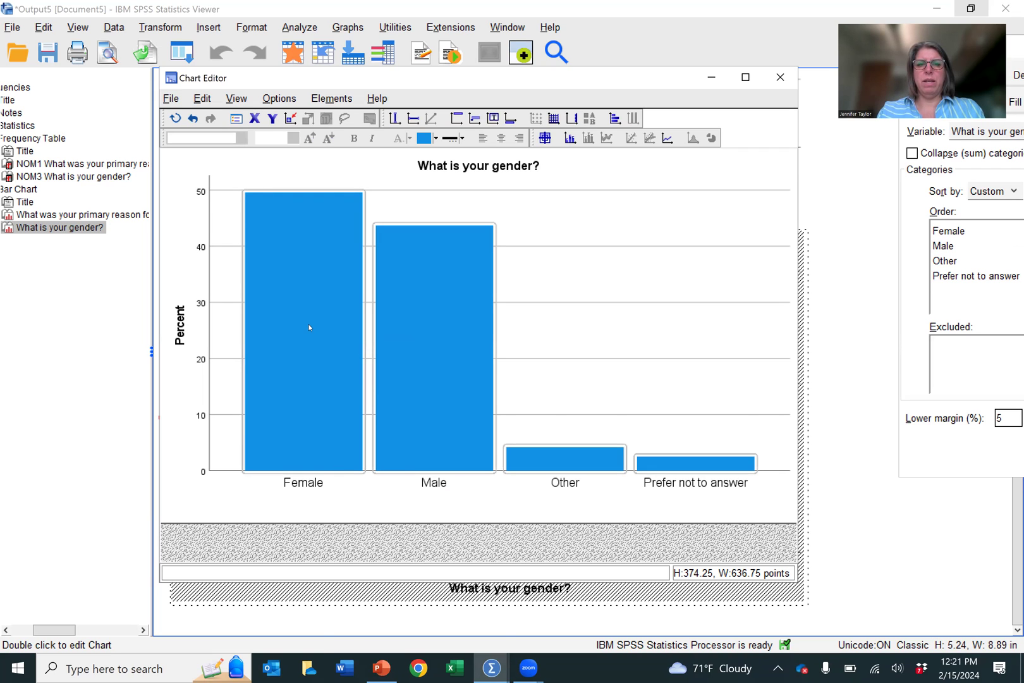
right_click(309, 327)
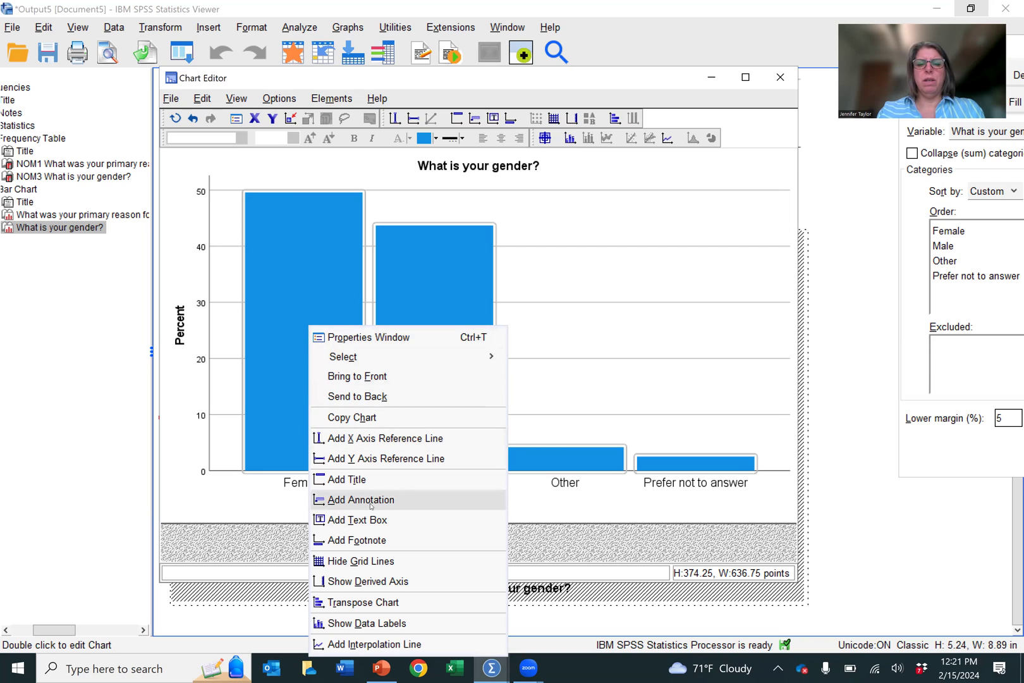
click(404, 623)
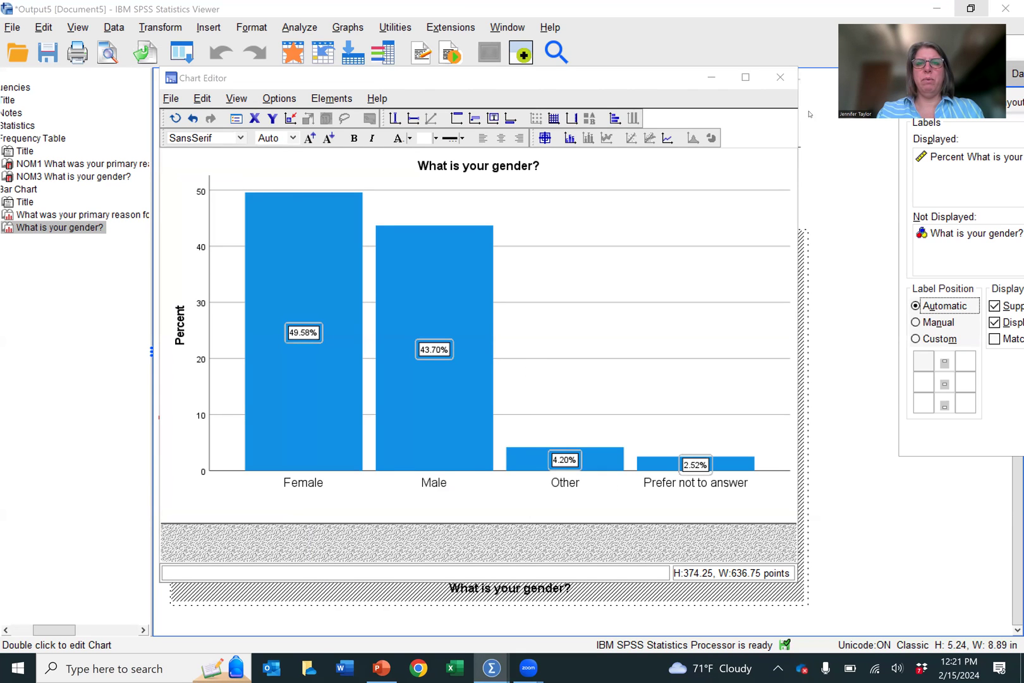
Close the Chart Editor and return to the Output5 viewer, selecting the primary-reason chart.
click(782, 79)
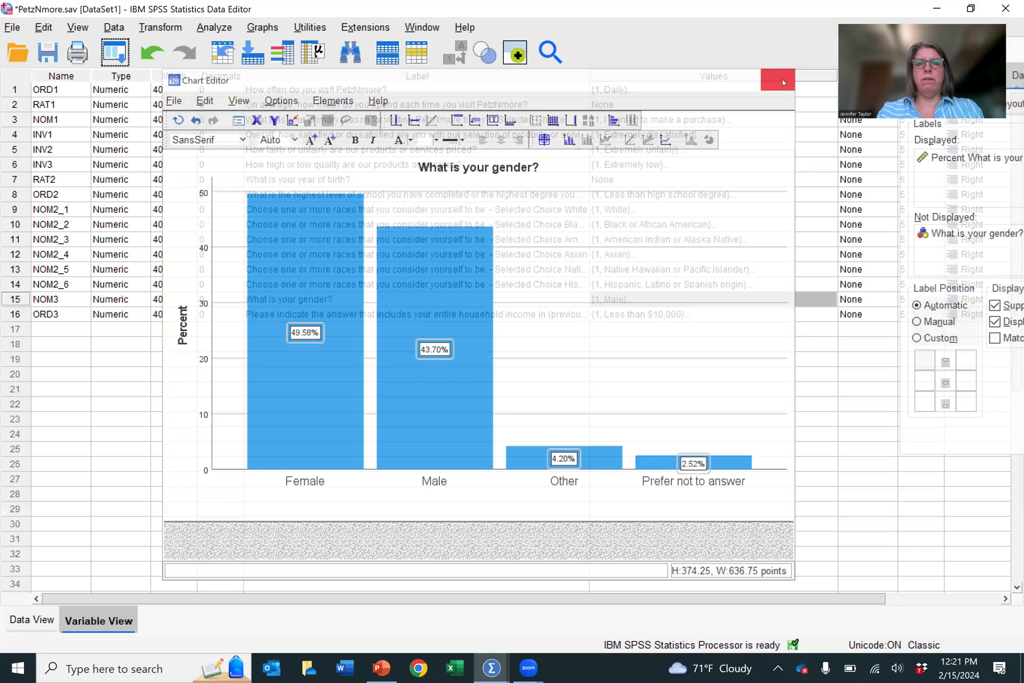
mouse_move(490, 669)
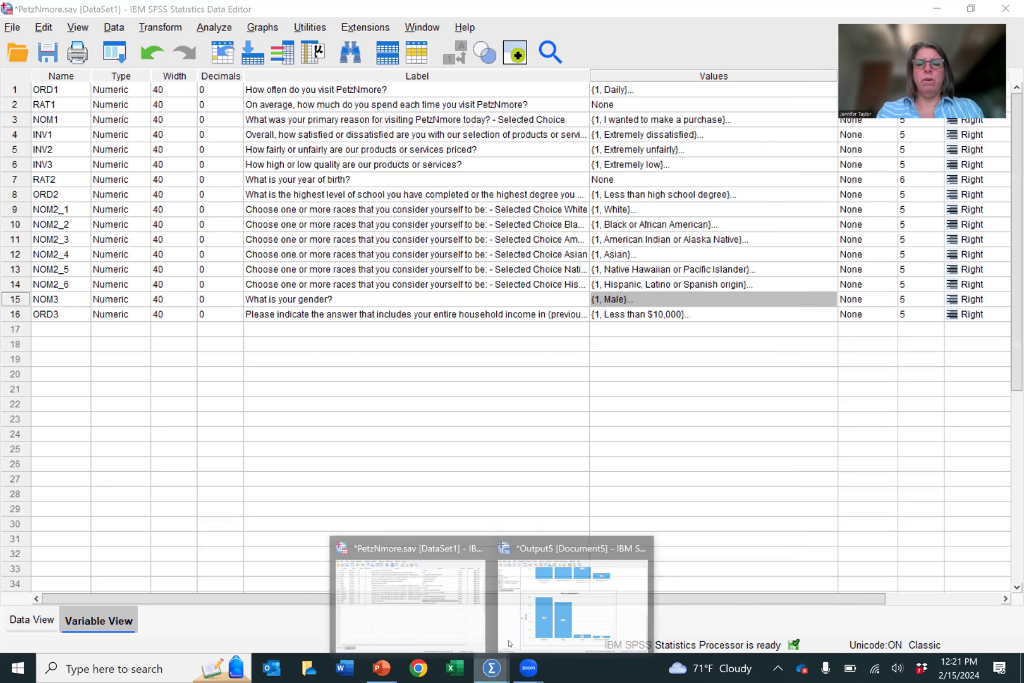
click(545, 617)
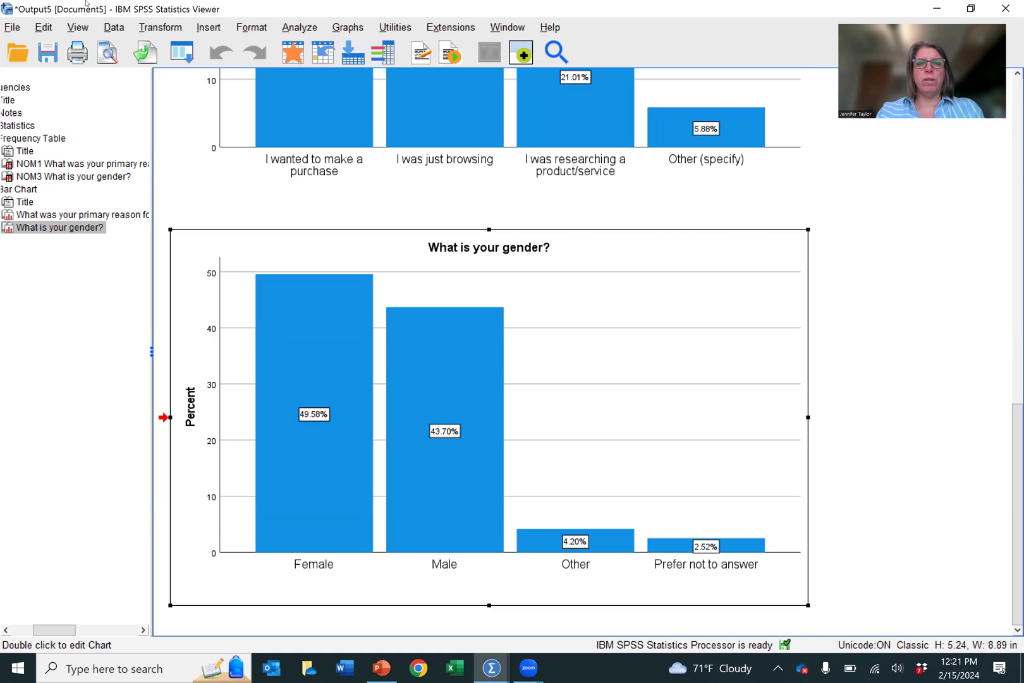
click(675, 106)
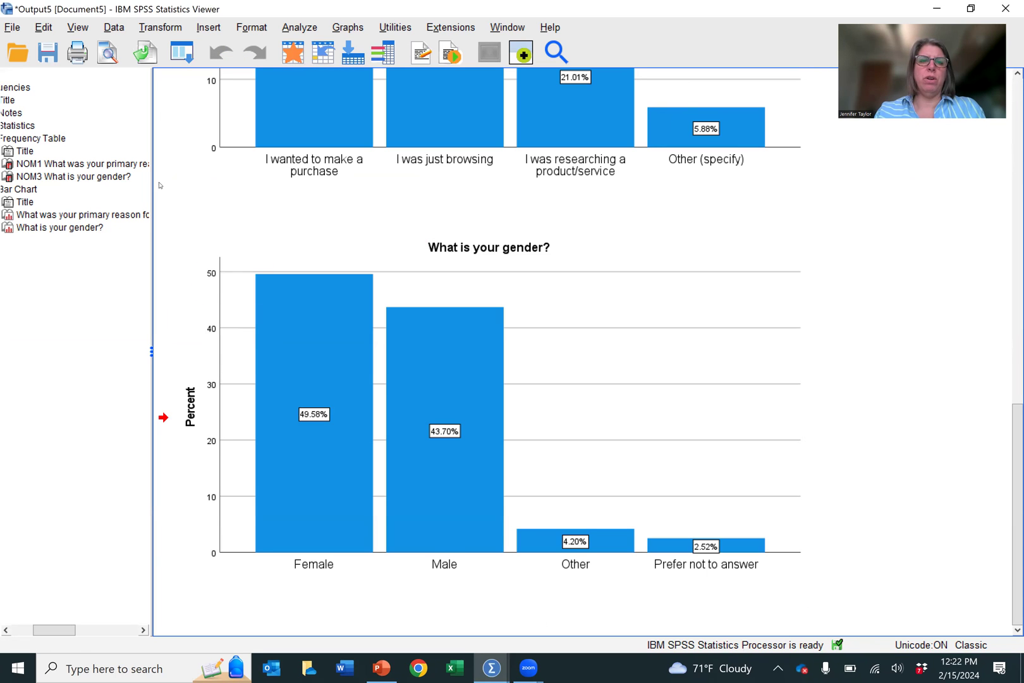
Open the Save As dialog for the output, then cancel it without saving.
click(12, 29)
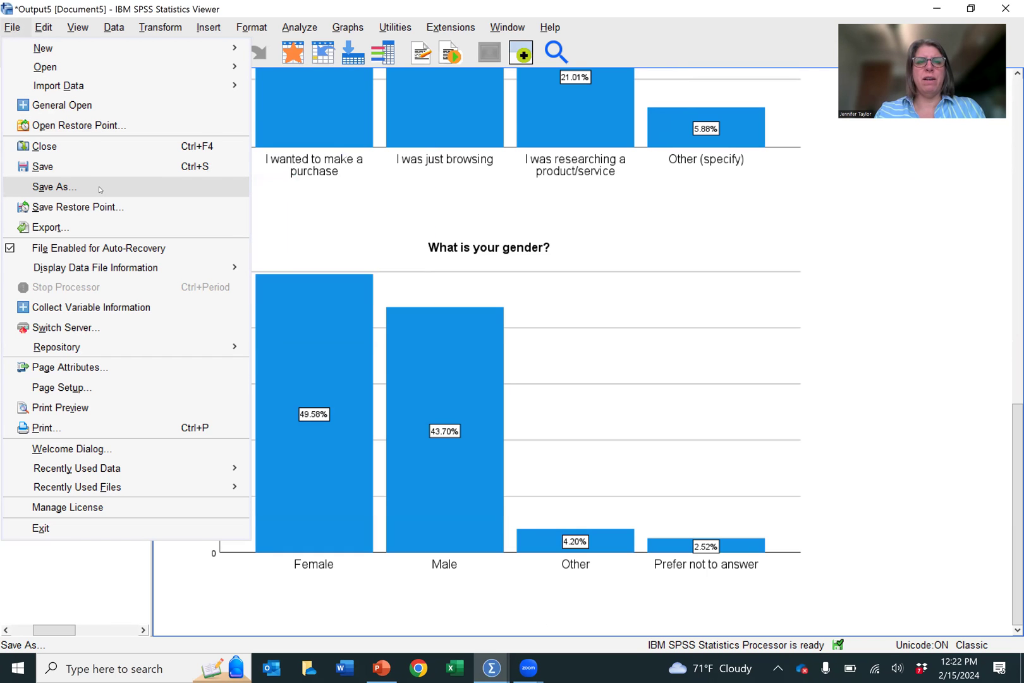
click(54, 186)
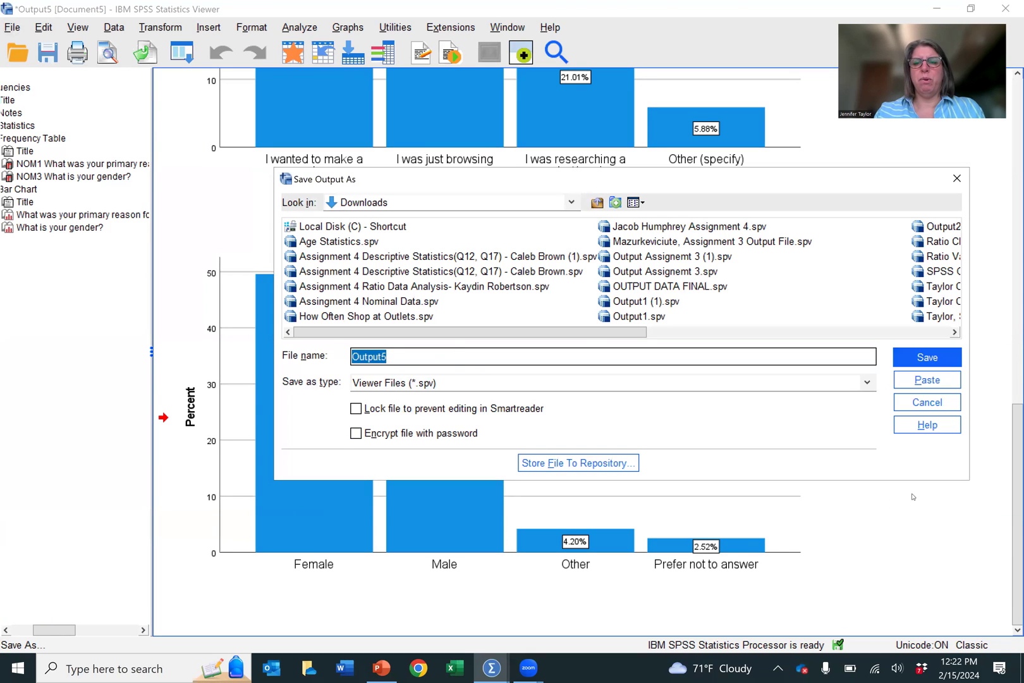
click(920, 409)
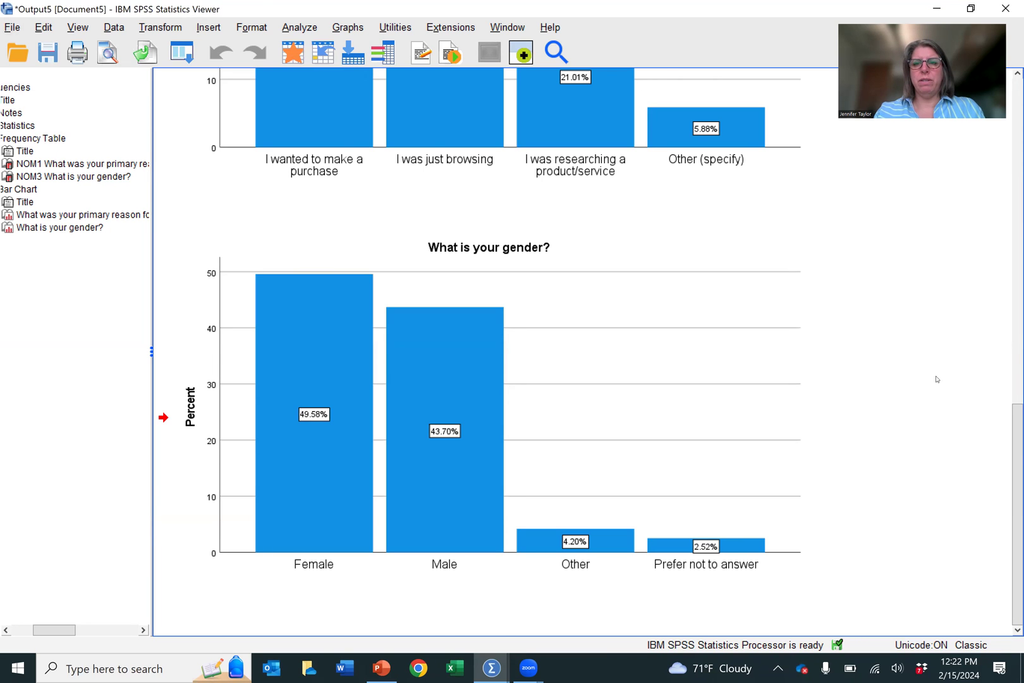
Select the primary-reason bar chart in the output and switch to the PowerPoint presentation.
scroll(937, 379, up, 10)
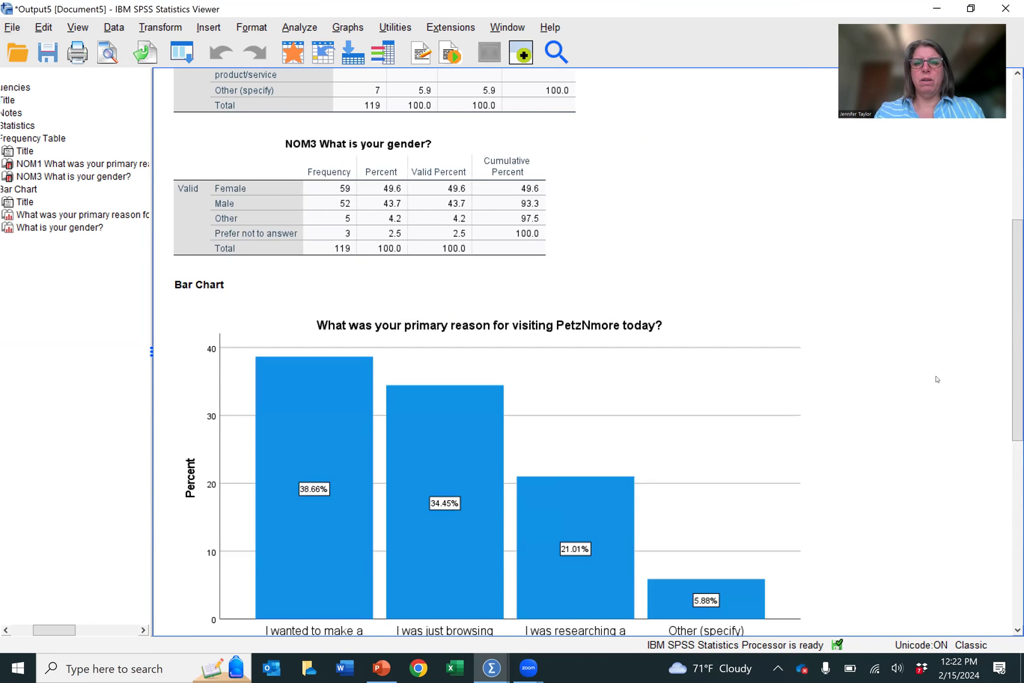
scroll(938, 380, down, 5)
click(545, 262)
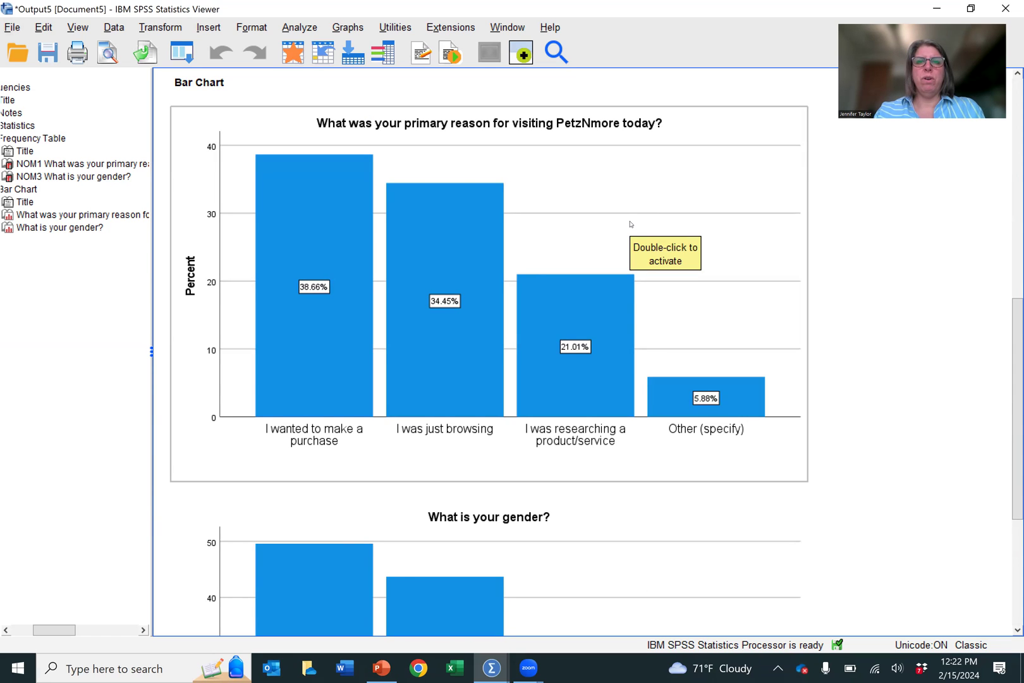
click(703, 122)
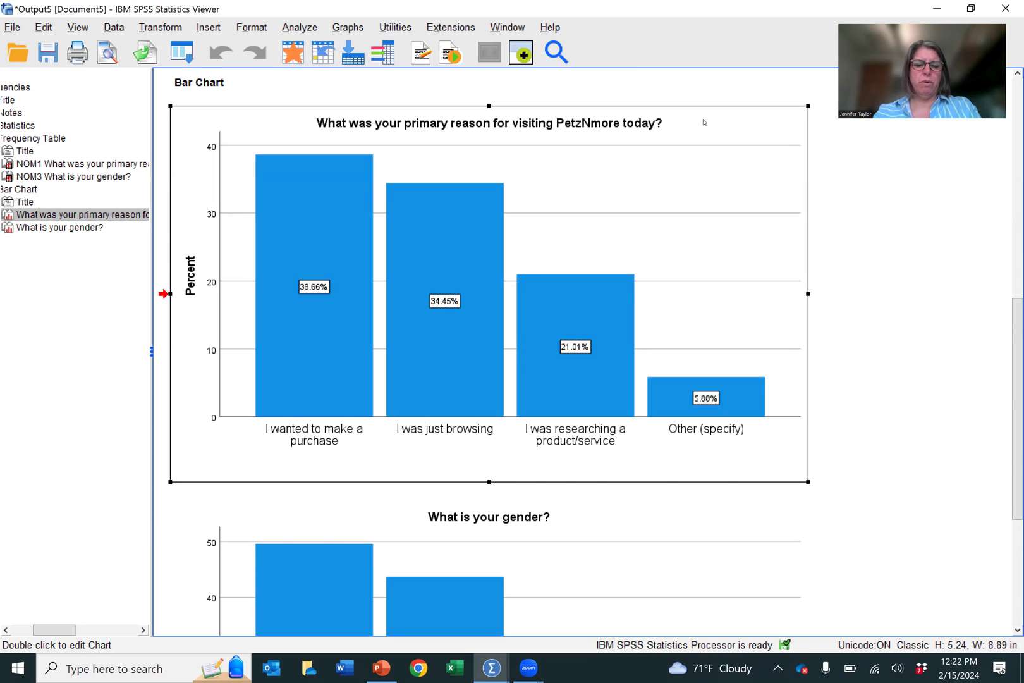
click(958, 221)
click(726, 123)
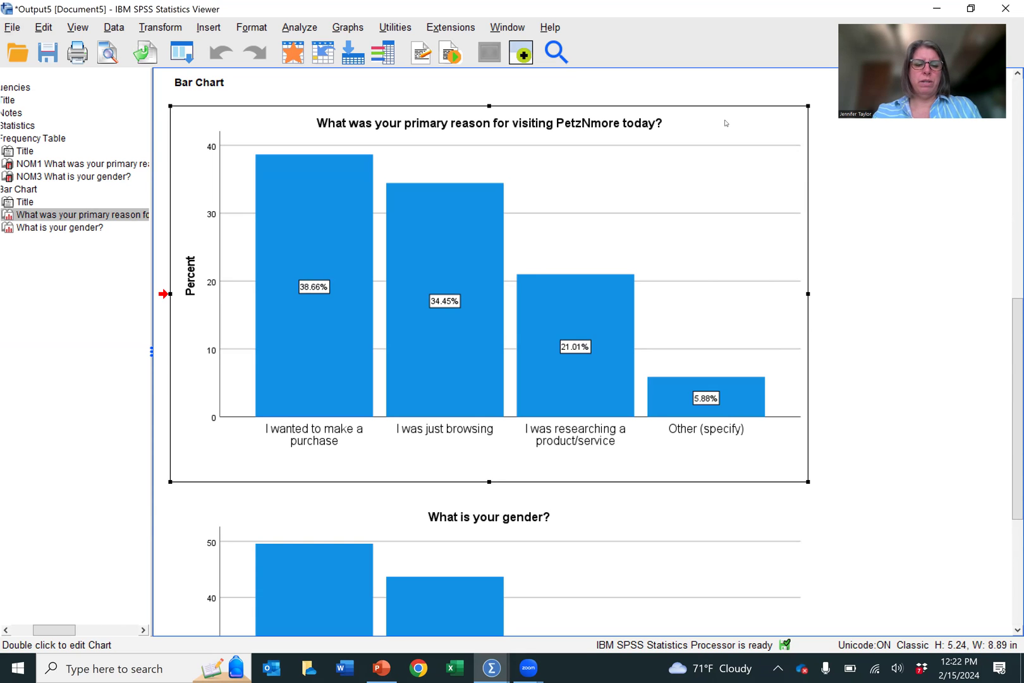
double_click(725, 122)
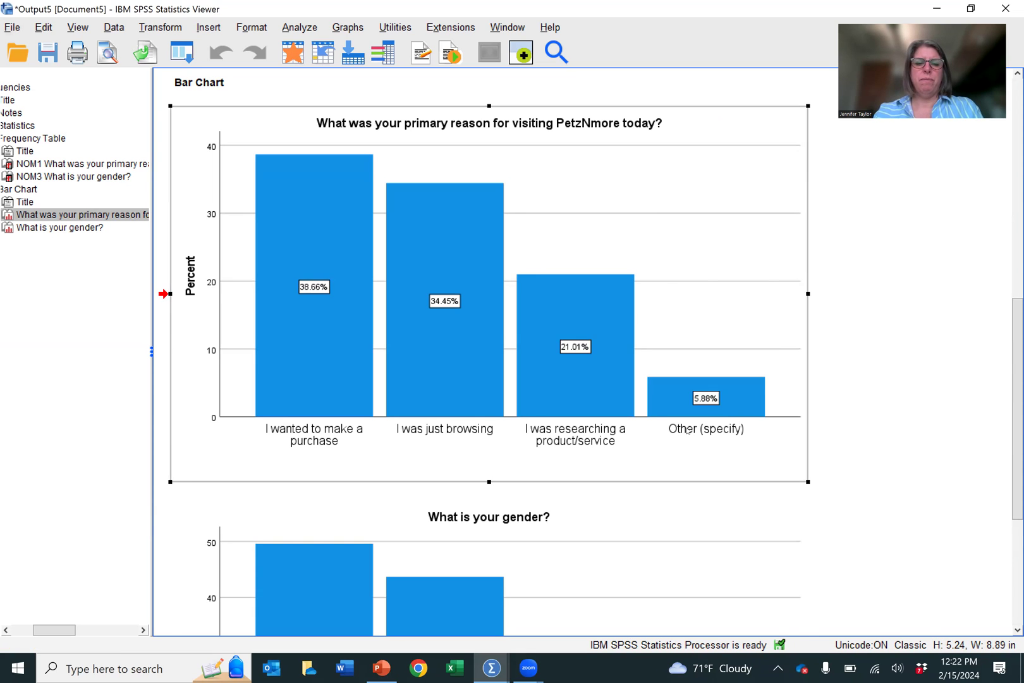
click(375, 674)
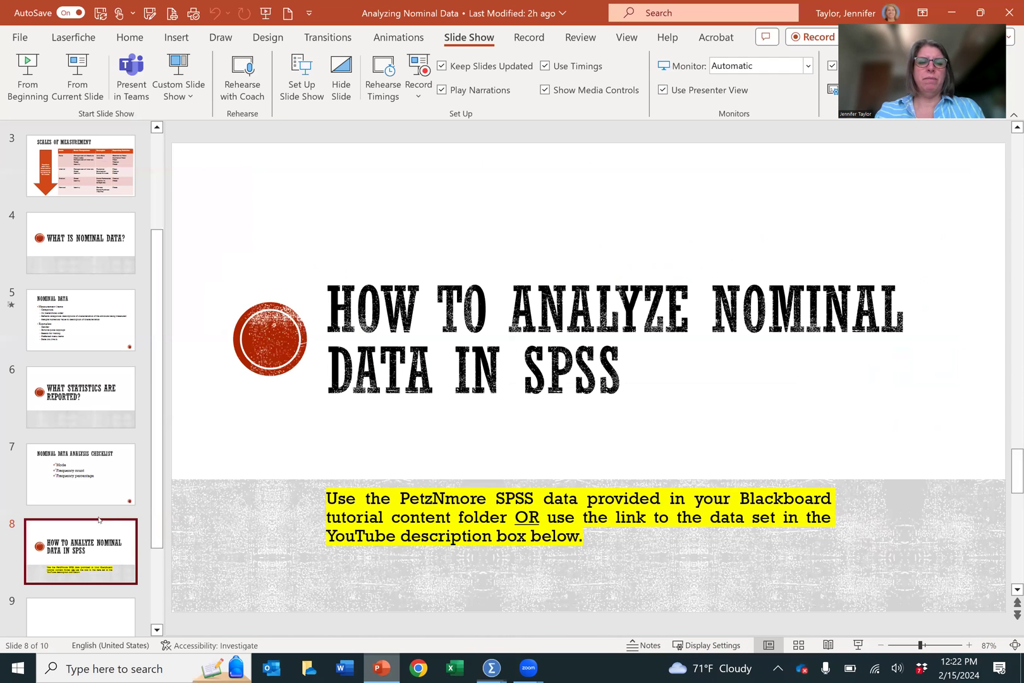
Paste the primary-reason chart onto slide 9, enlarging it and moving it right and down.
scroll(325, 448, down, 1)
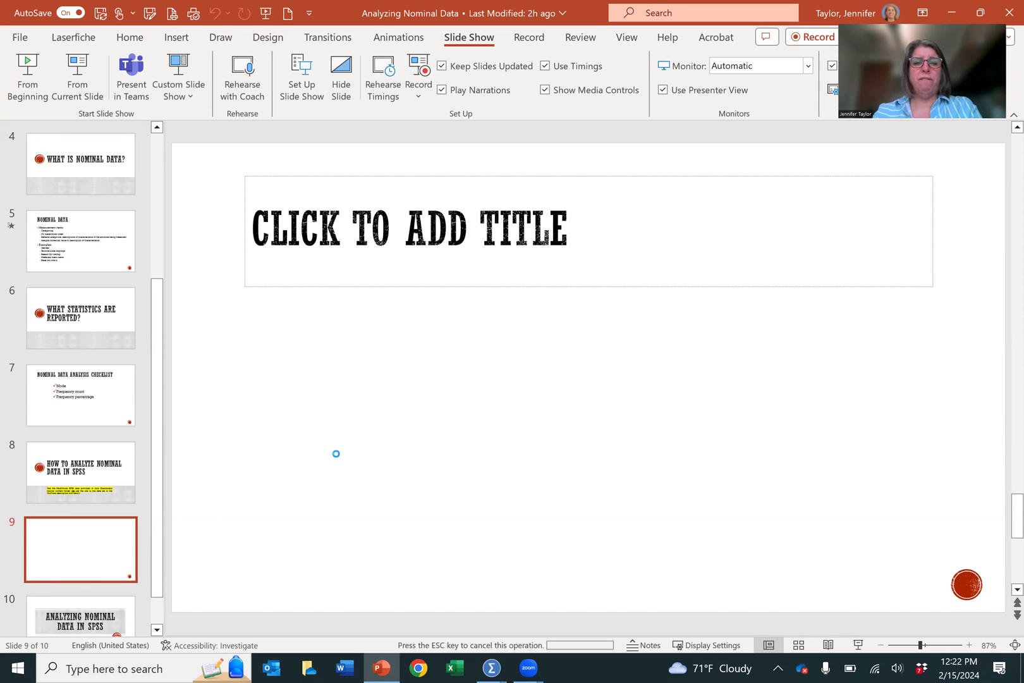
key(ctrl+v)
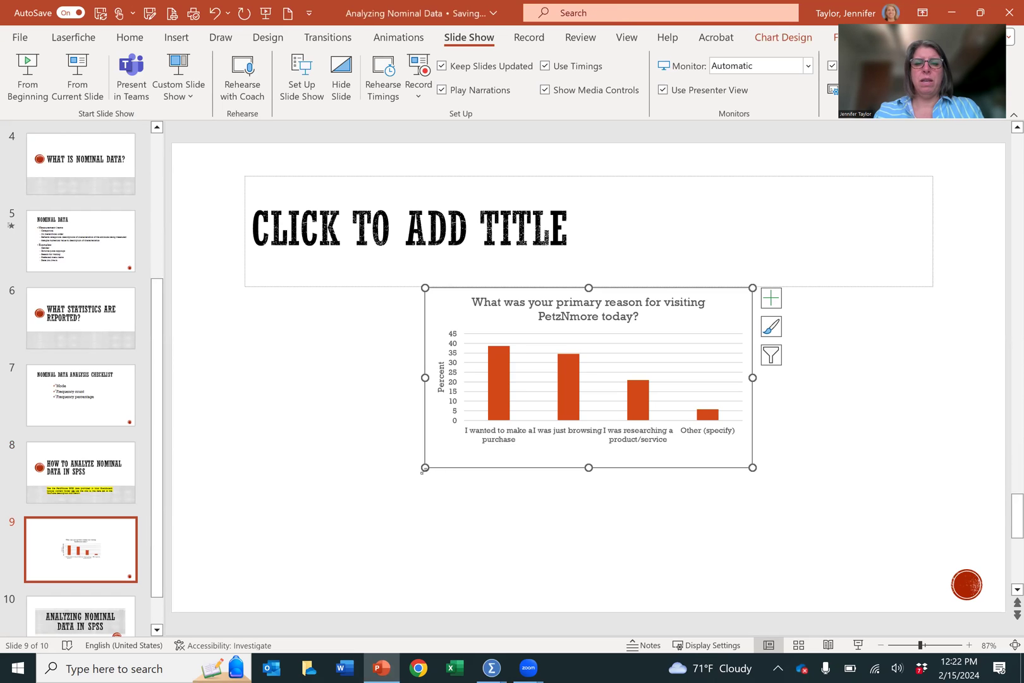
drag(424, 470, 260, 589)
click(676, 418)
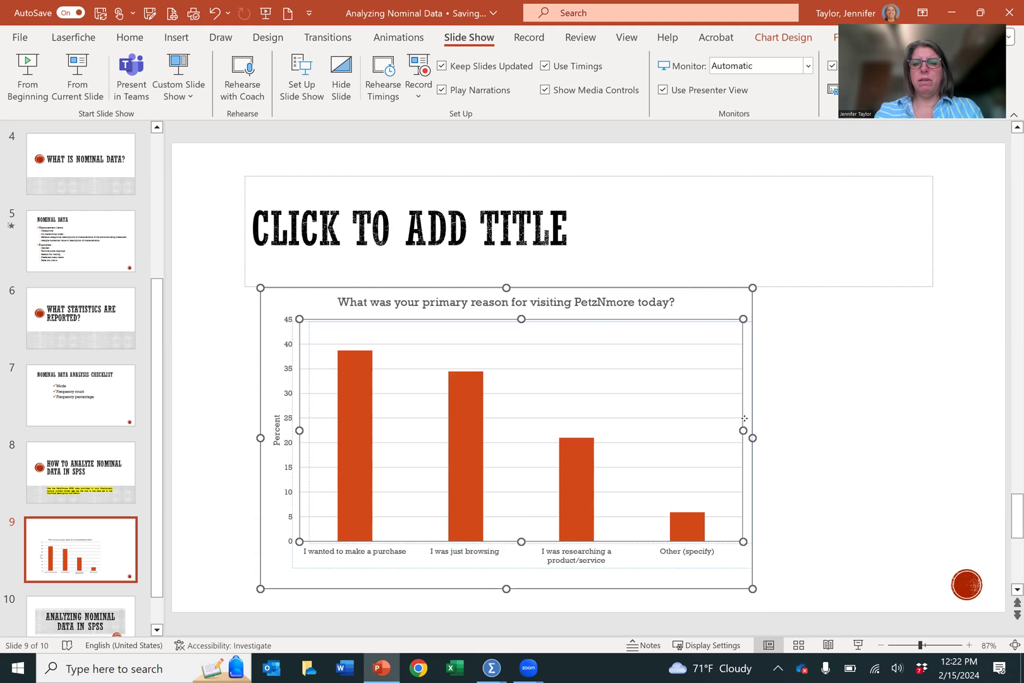
drag(744, 418, 755, 421)
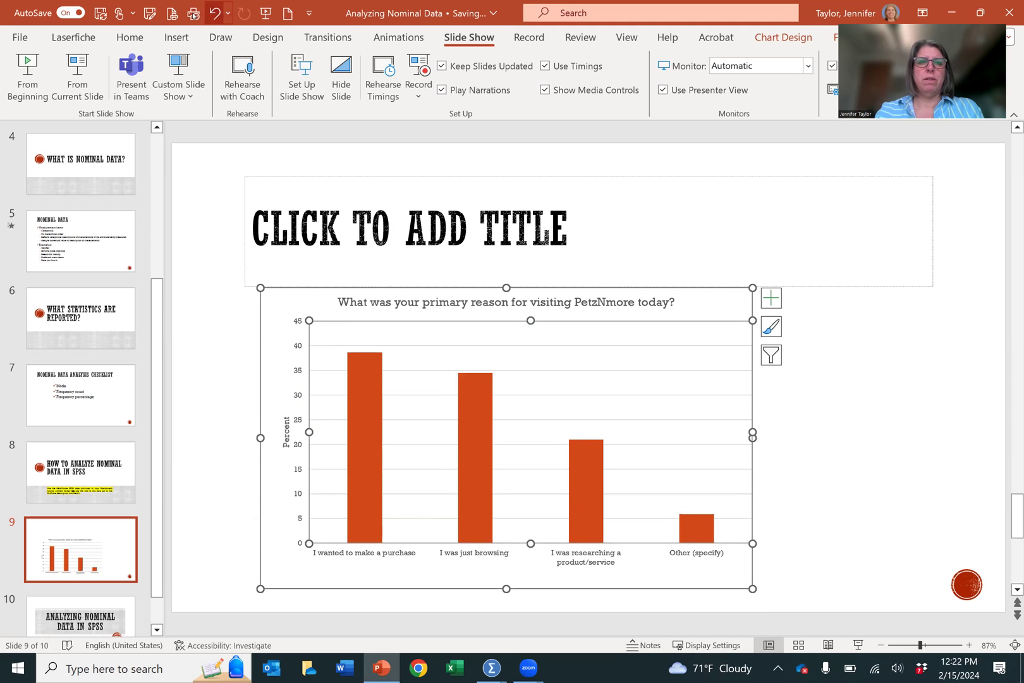
click(215, 12)
click(873, 460)
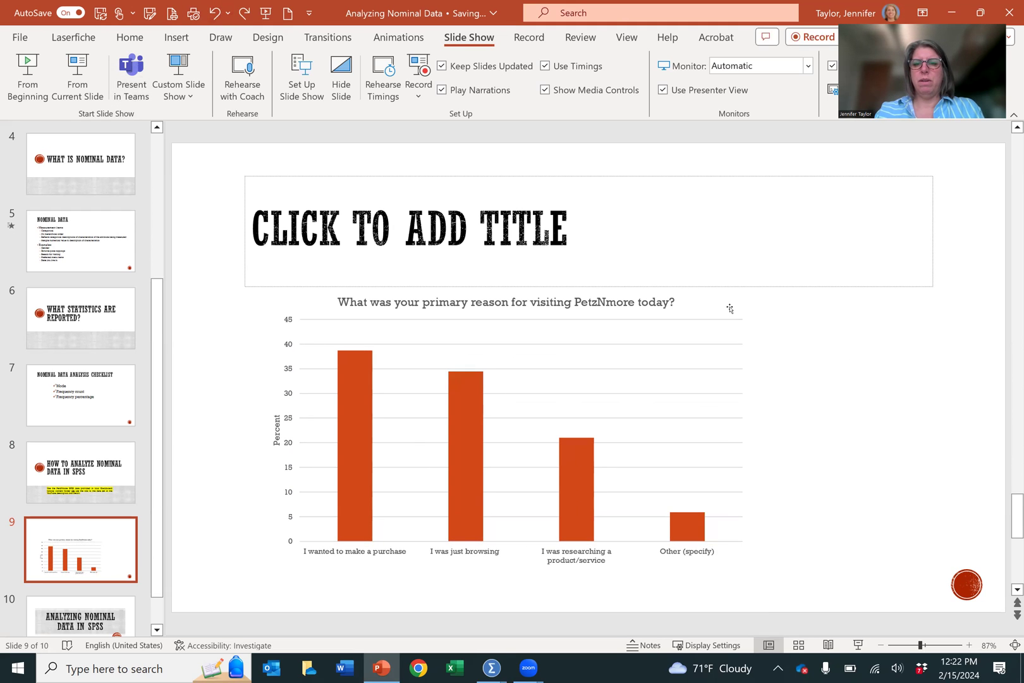
drag(730, 308, 796, 327)
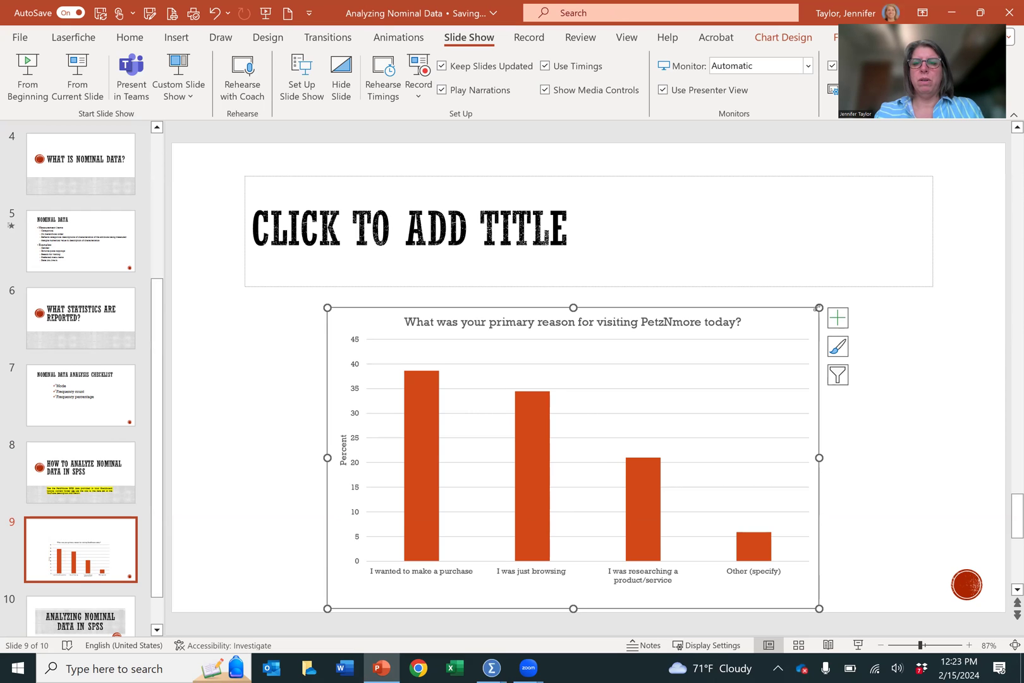
drag(819, 308, 882, 287)
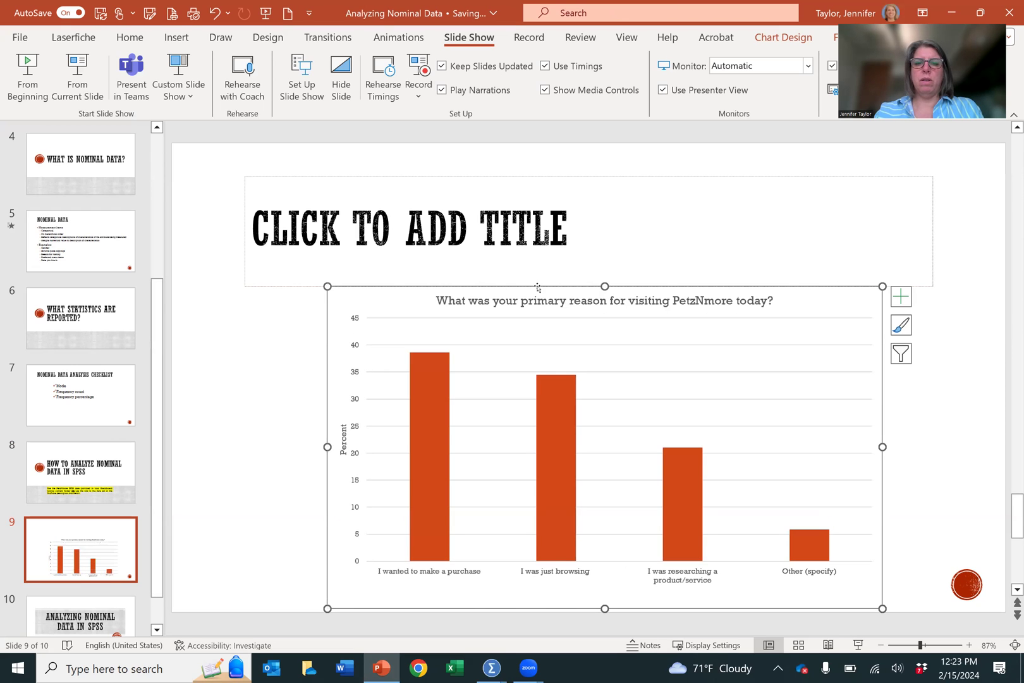
Nudge the chart slightly lower and title the slide 'REASON FOR VISITING'.
click(506, 299)
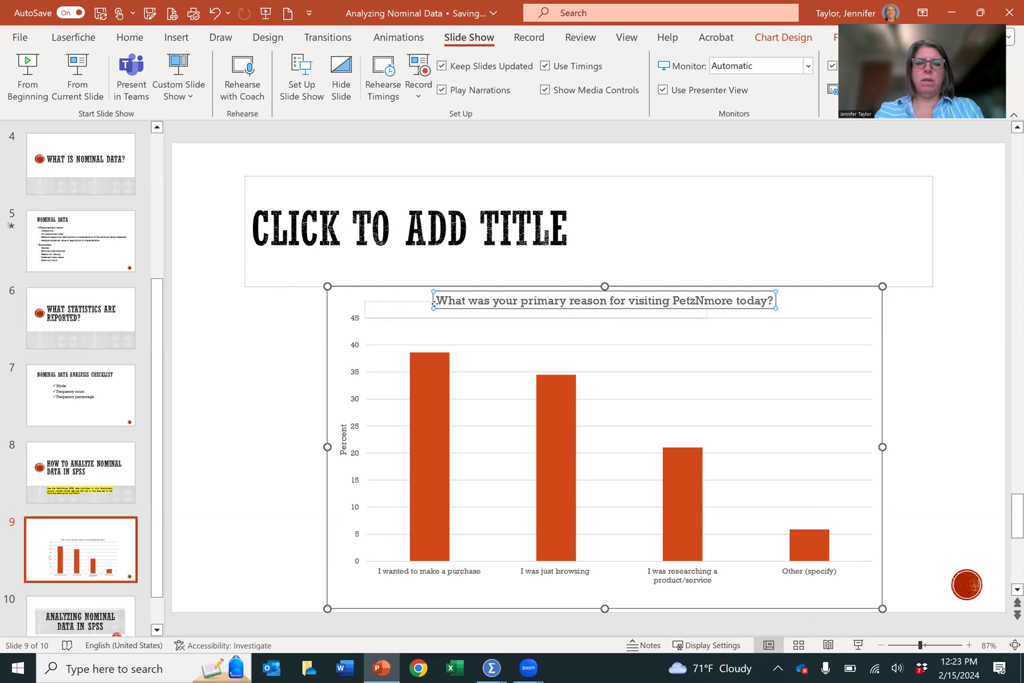
drag(434, 304, 433, 305)
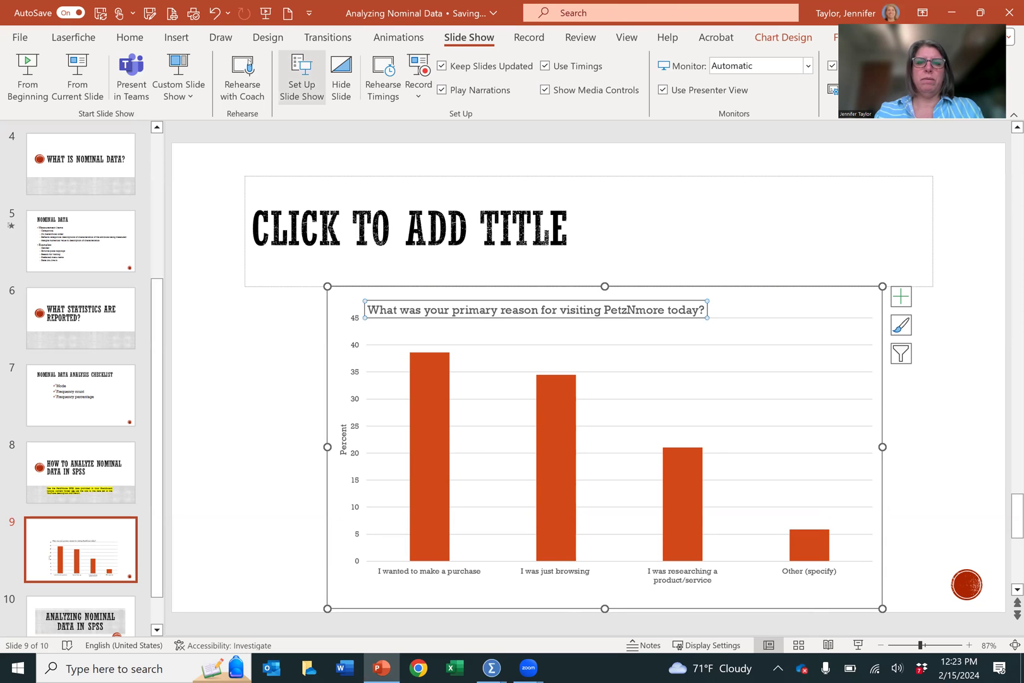
click(215, 13)
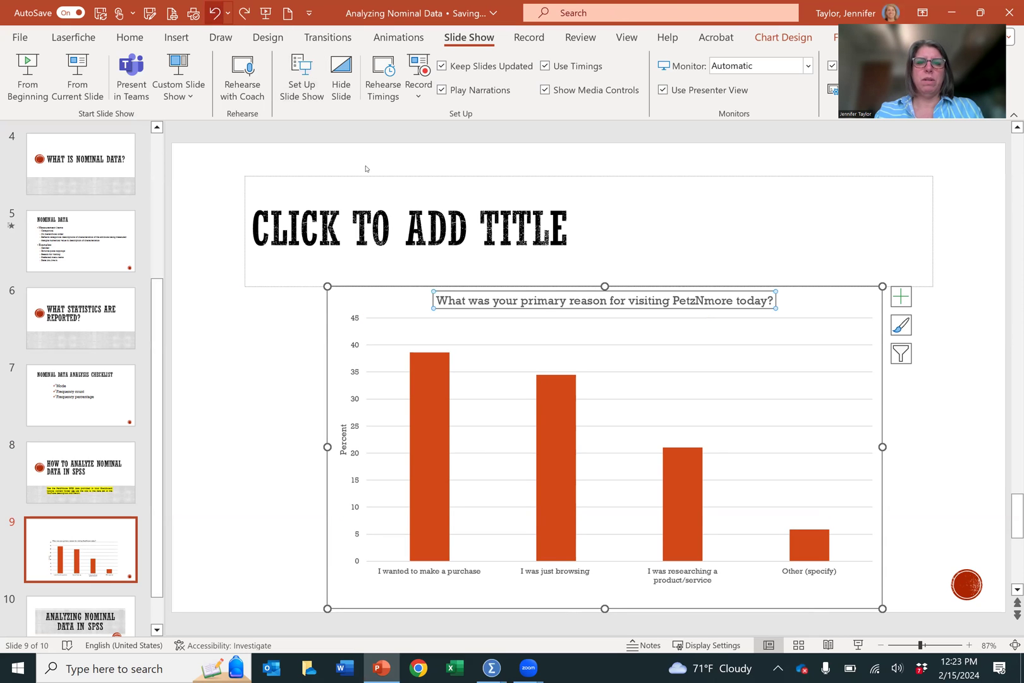
click(253, 316)
click(359, 307)
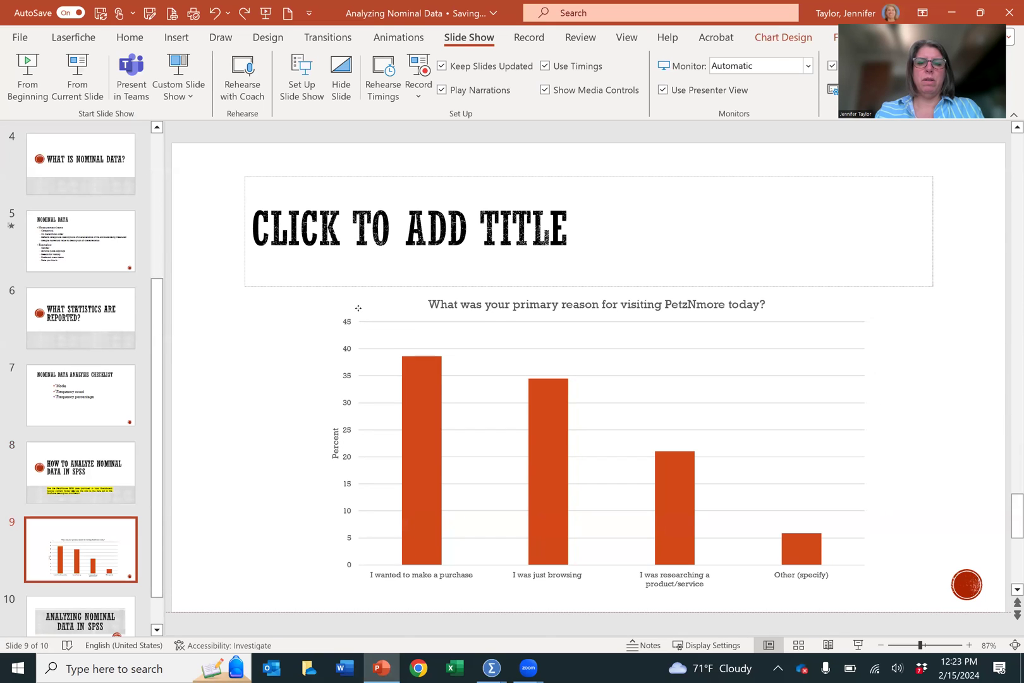
drag(358, 310, 357, 318)
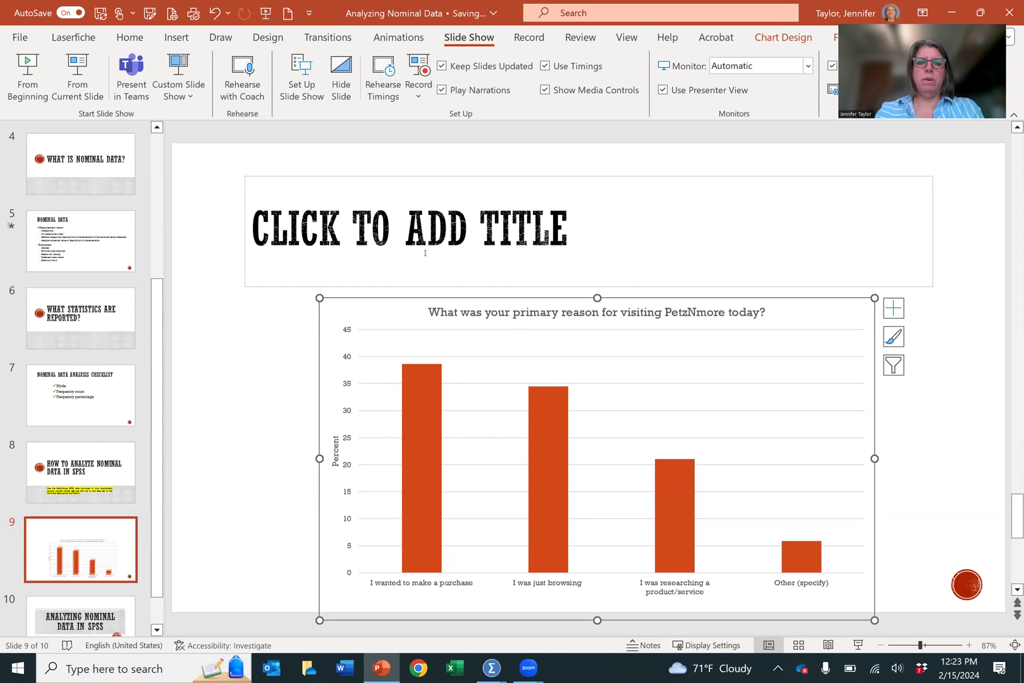
click(459, 247)
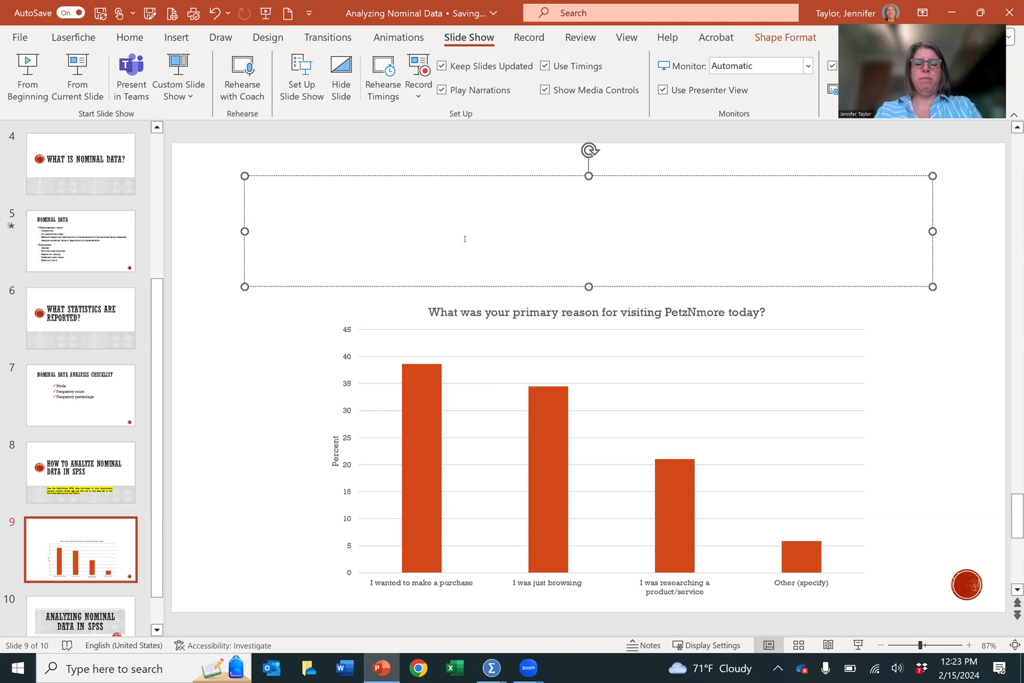
text(REASON FOR VISITING)
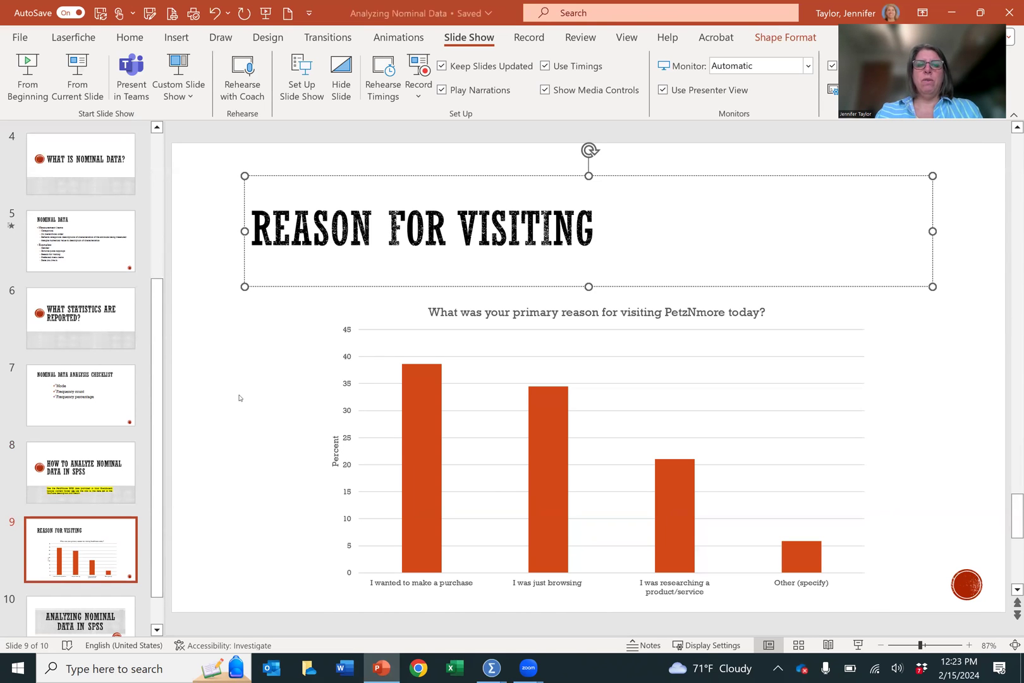
Go to slide 10, the closing 'Analyzing Nominal Data in SPSS' slide.
click(81, 608)
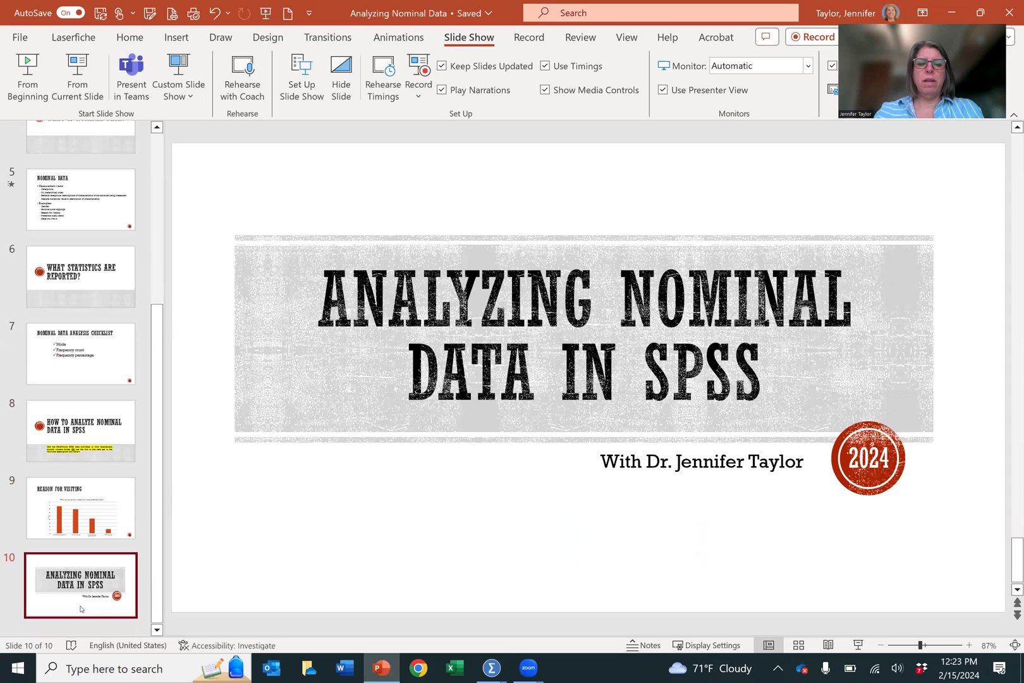